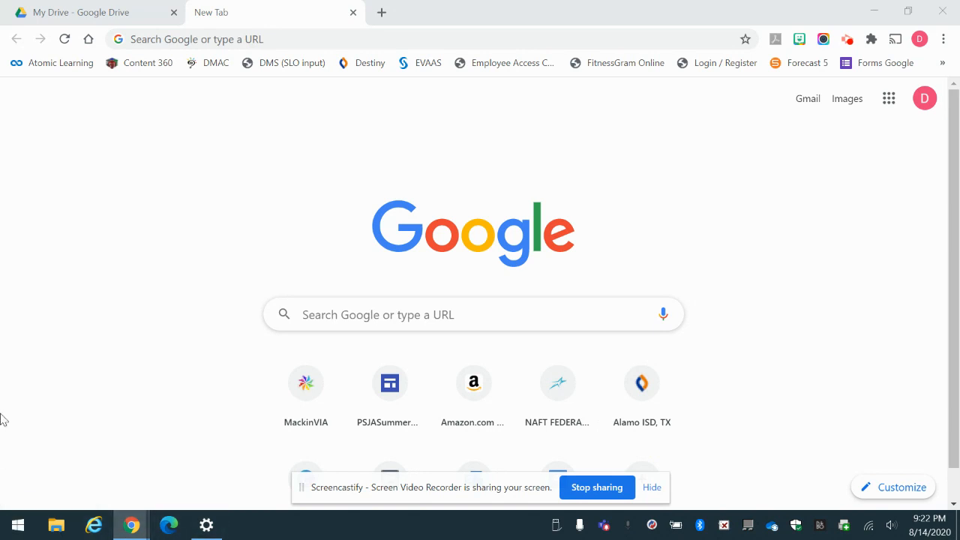
Launch Google Sites from the Google apps grid on Chrome's New Tab page.
left_click(889, 100)
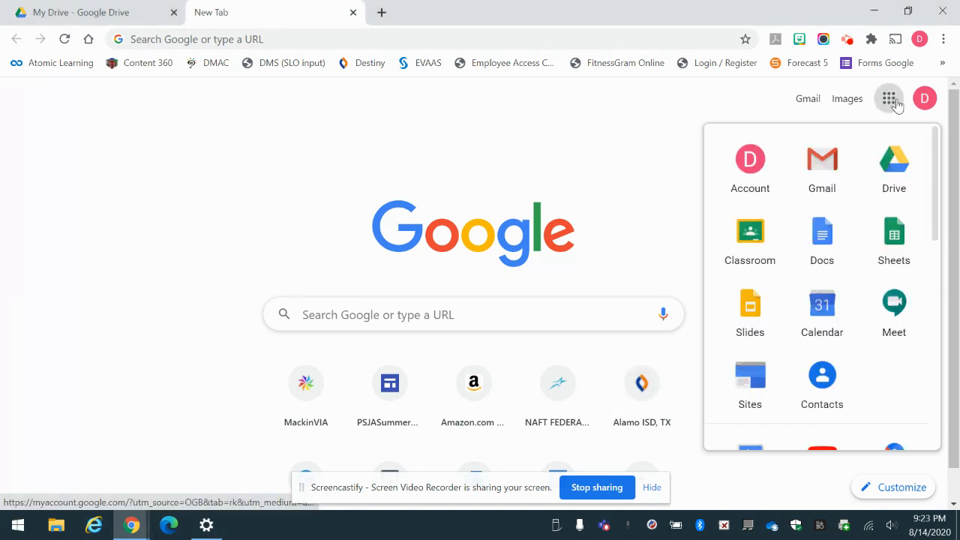
left_click(748, 392)
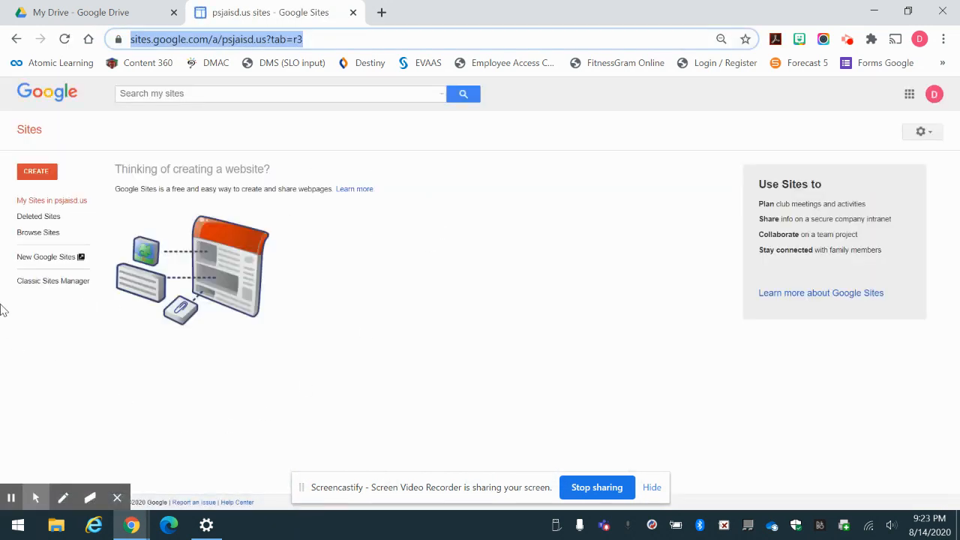
Switch from classic Sites to New Google Sites to see the site templates.
left_click(30, 264)
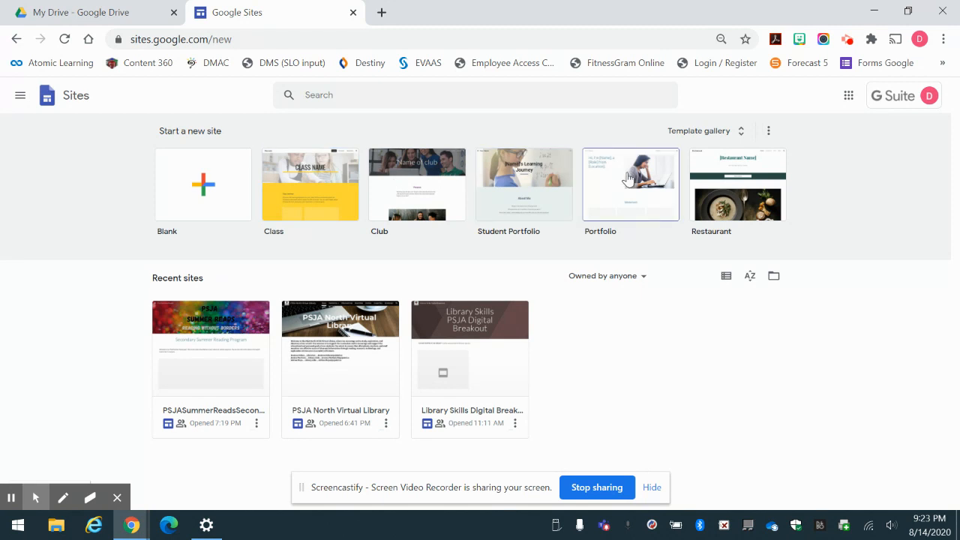
Create a site from the Class template and rename its document 'Reading 123'.
left_click(314, 182)
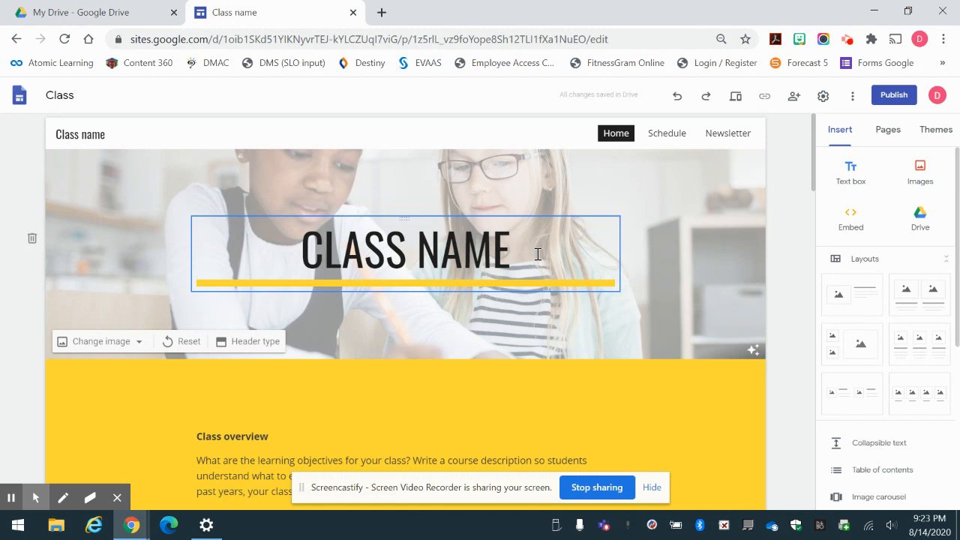
left_click(82, 95)
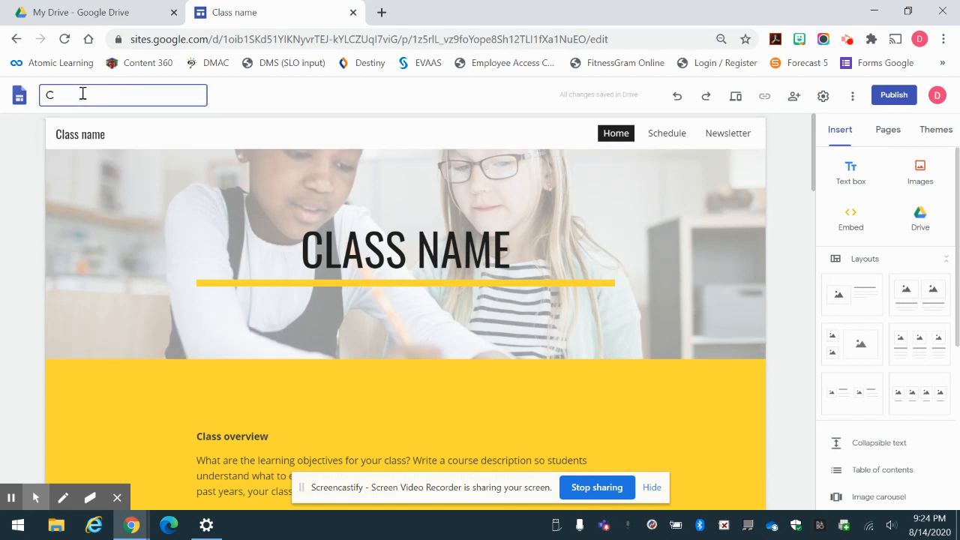
key("BackSpace")
type("Reading 123")
Replace the CLASS NAME banner title with 'MRS. OCHOA'S CLASS' and bring up the header's Change image options.
left_click(364, 251)
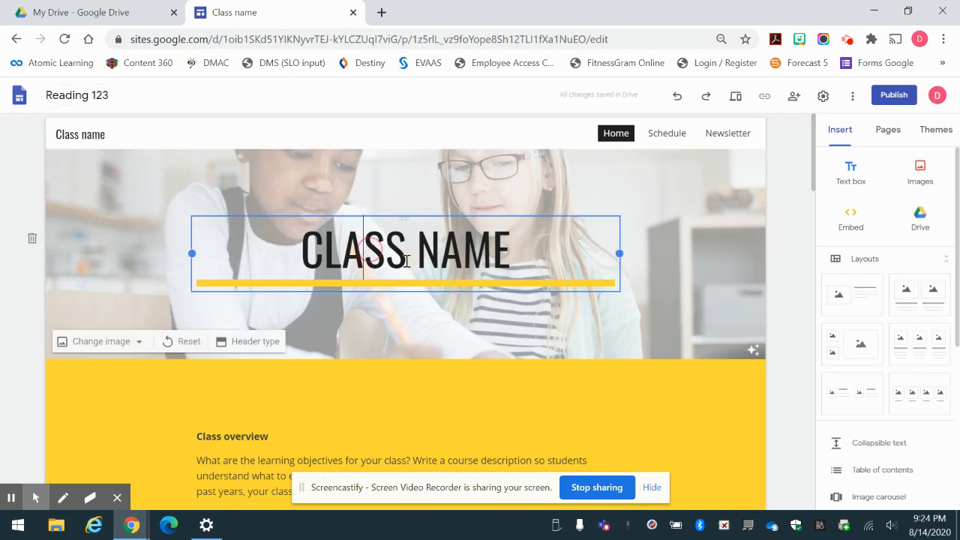
left_click_drag(509, 253, 222, 279)
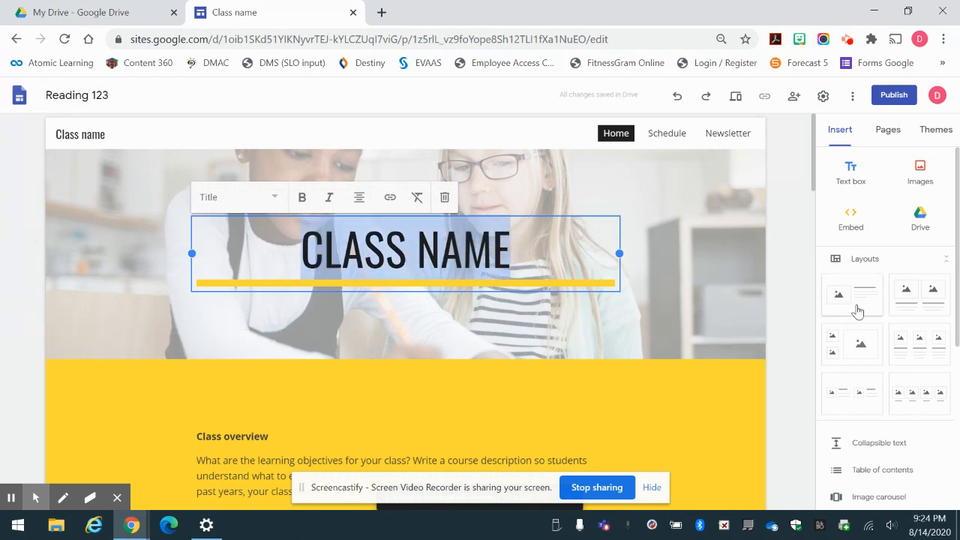
type("MRS,")
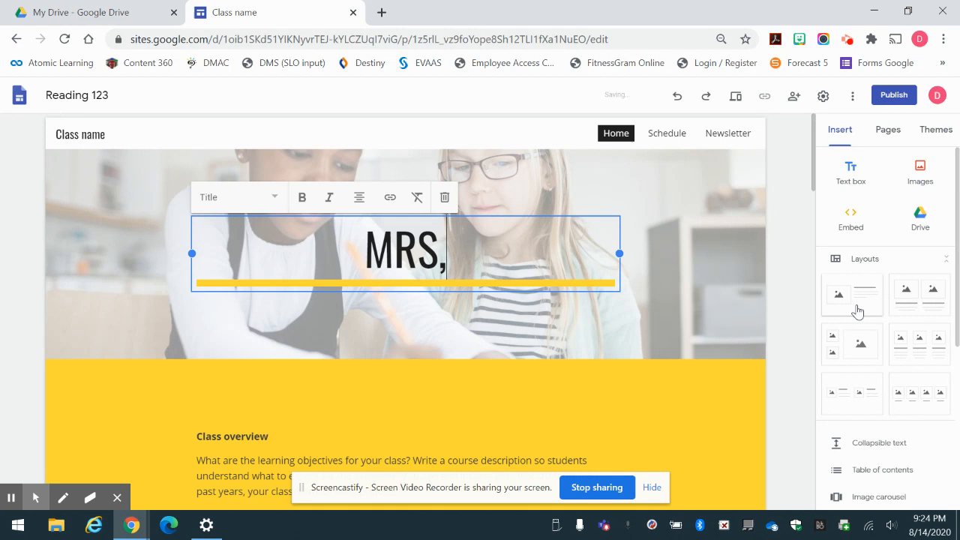
key("BackSpace")
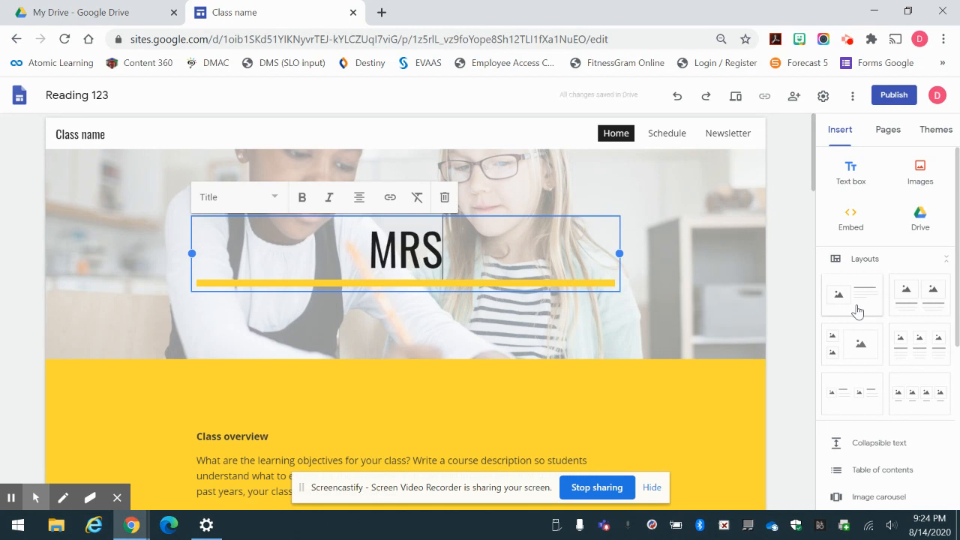
type(". OCHOA")
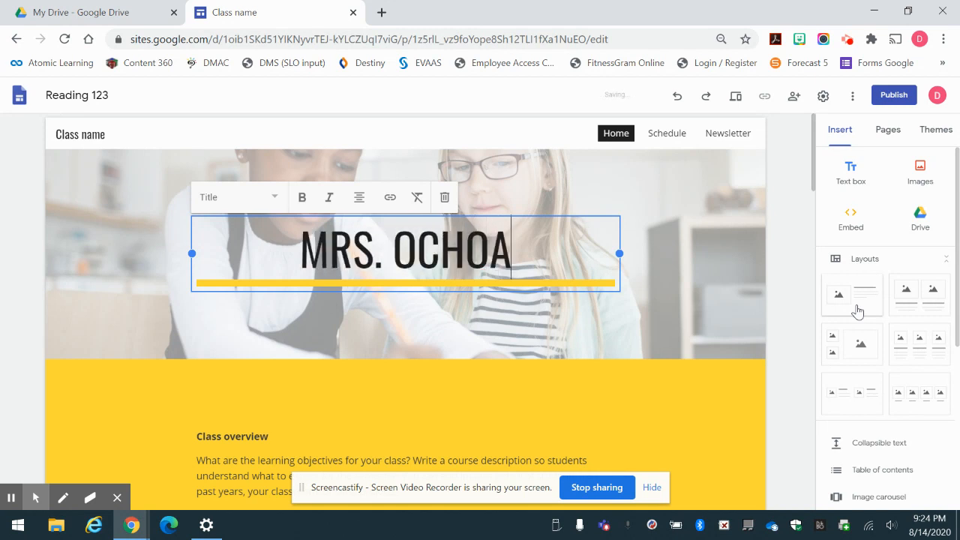
type("'S CLASS")
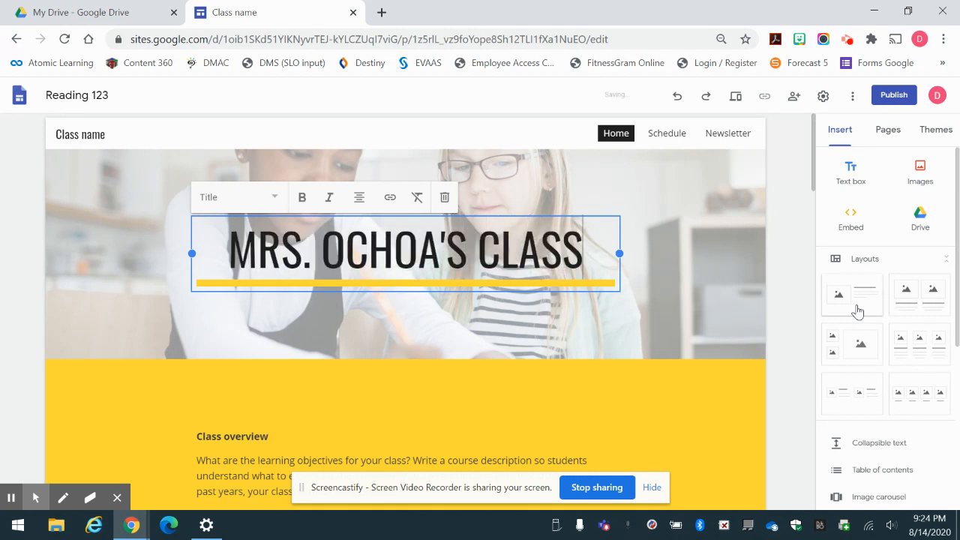
left_click(677, 293)
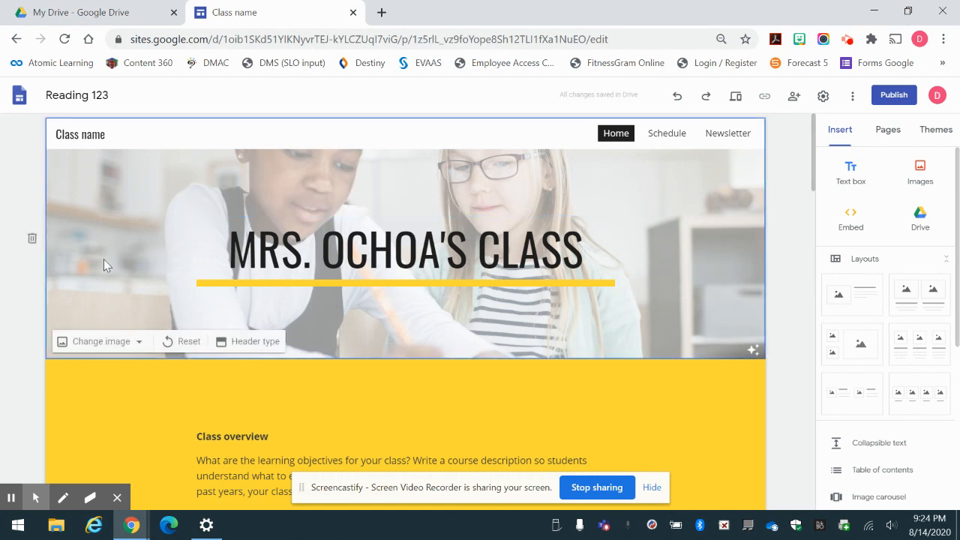
left_click(96, 343)
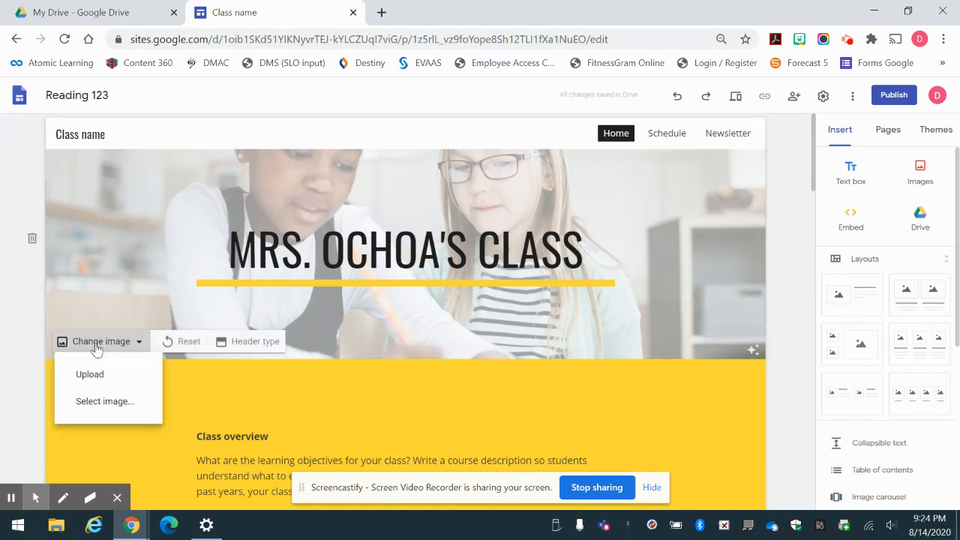
Set the header background to the first image-search result for 'books', a photo of open books.
left_click(101, 402)
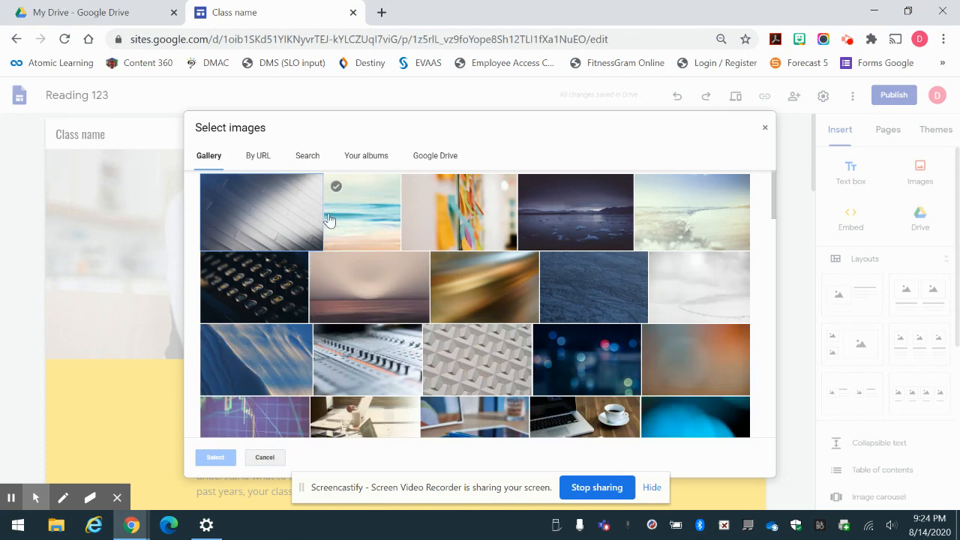
scroll(619, 268, "down", 15)
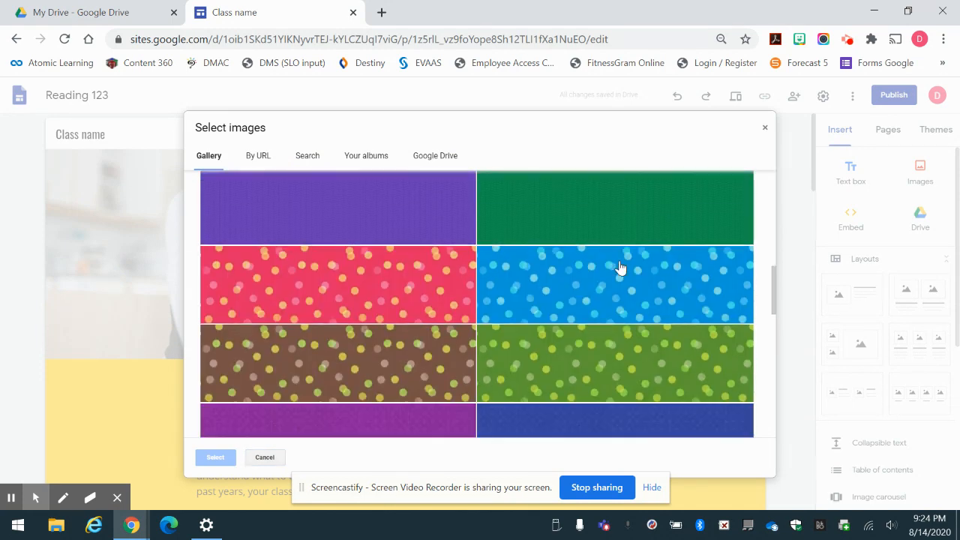
scroll(620, 267, "down", 3)
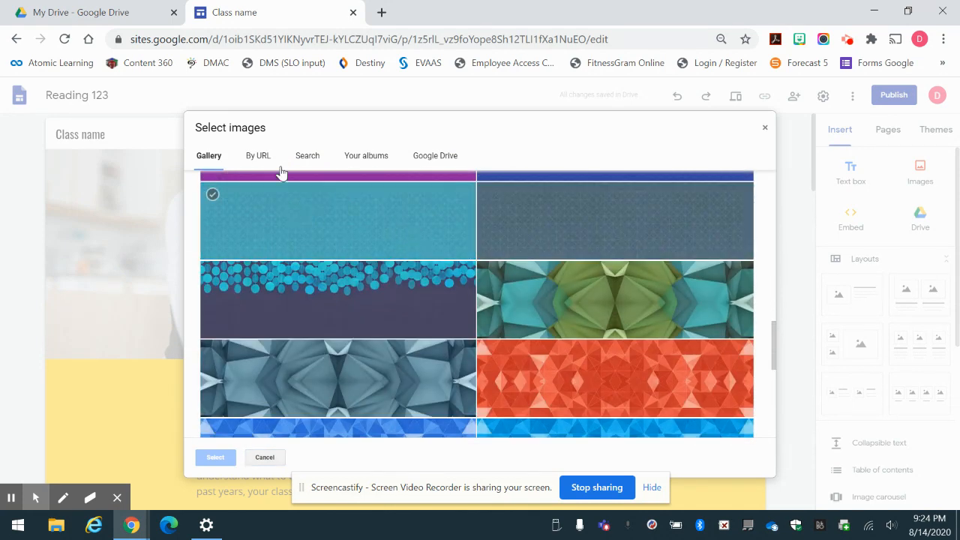
left_click(305, 157)
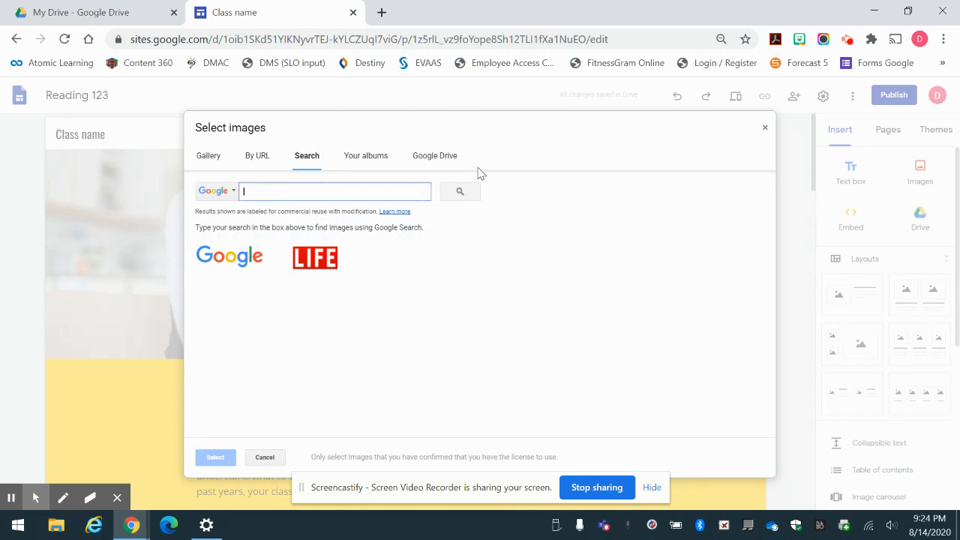
left_click(444, 159)
type("boo")
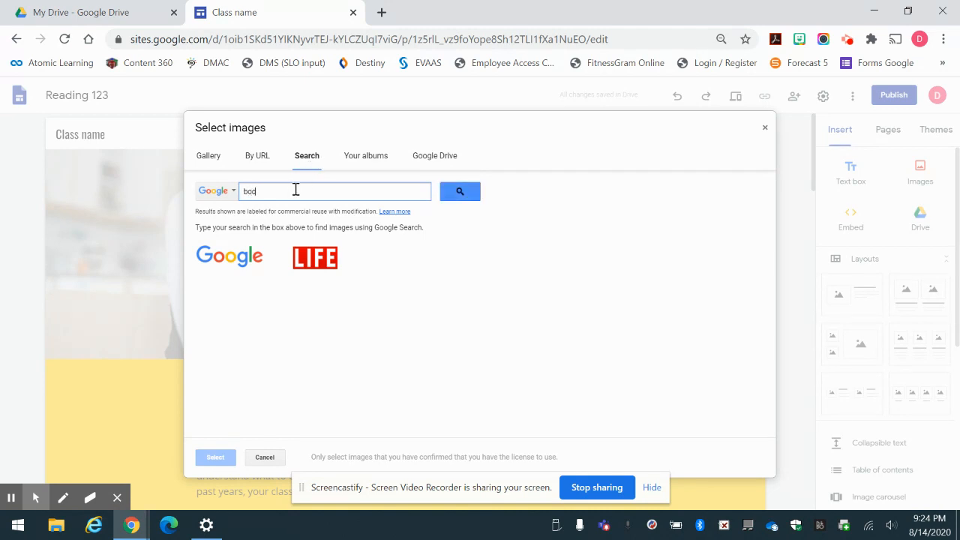
type("ks")
key("Return")
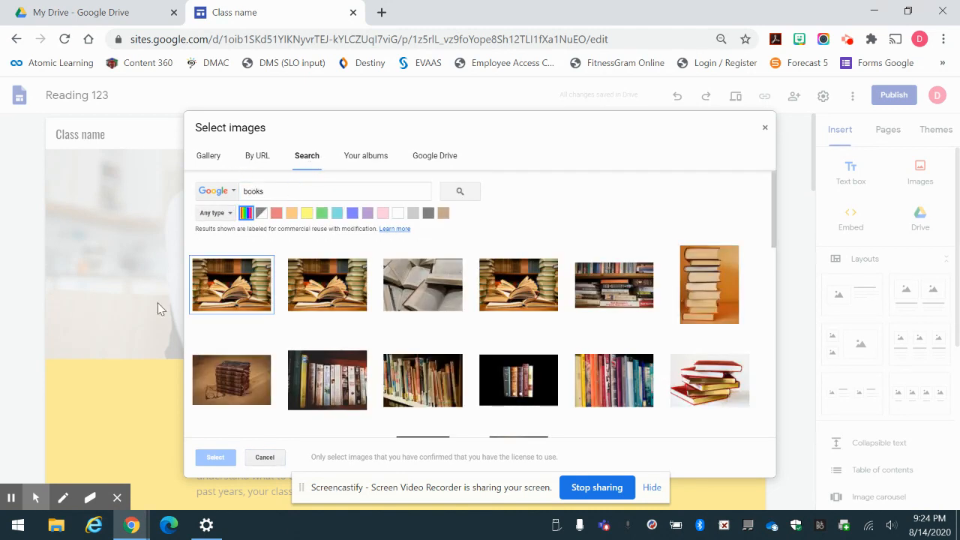
left_click(255, 298)
left_click(216, 457)
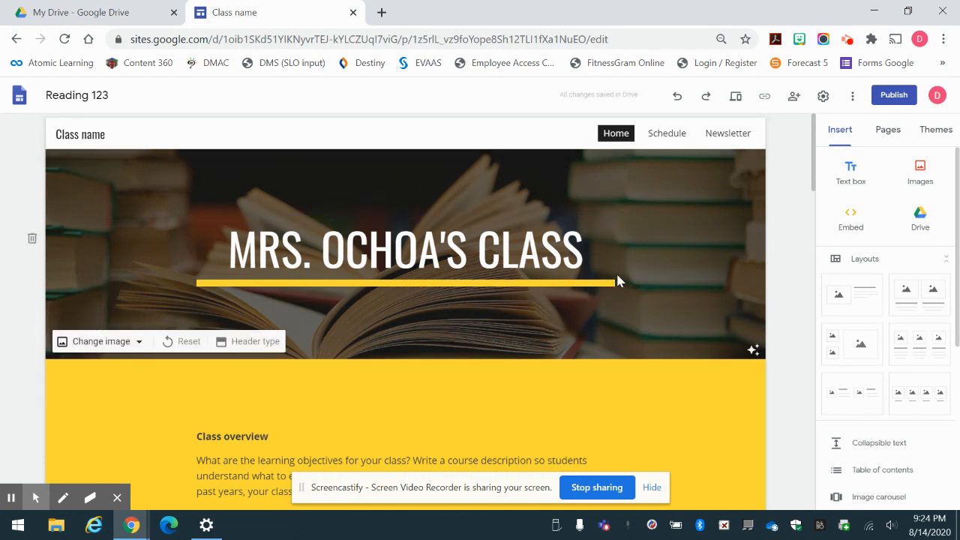
Make the whole MRS. OCHOA'S CLASS title bold and italic, then show the Pages list.
left_click(529, 259)
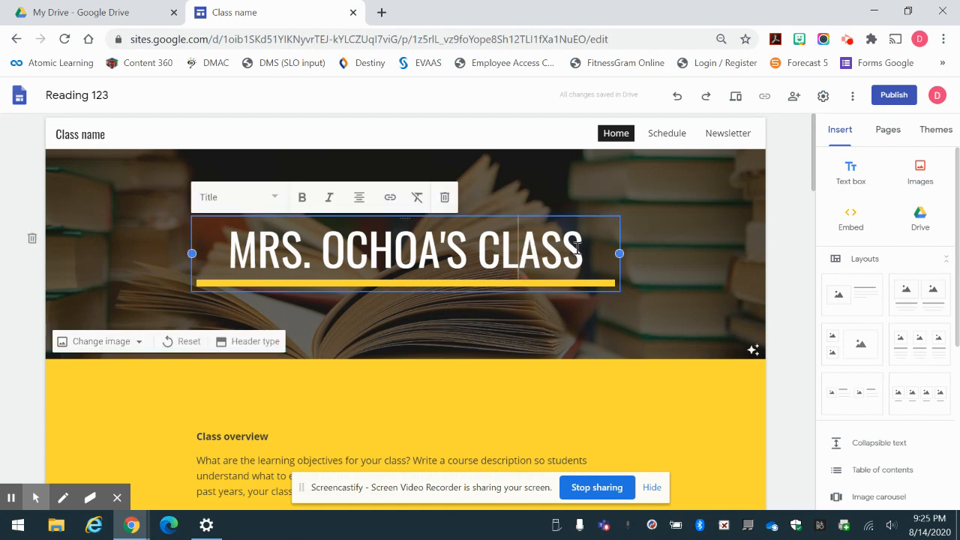
left_click_drag(589, 249, 210, 255)
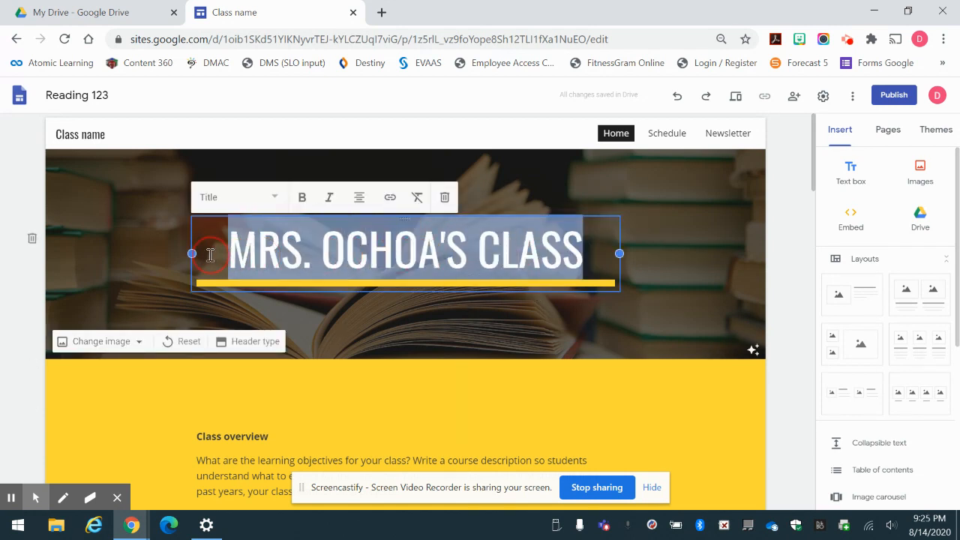
left_click(302, 198)
left_click(330, 197)
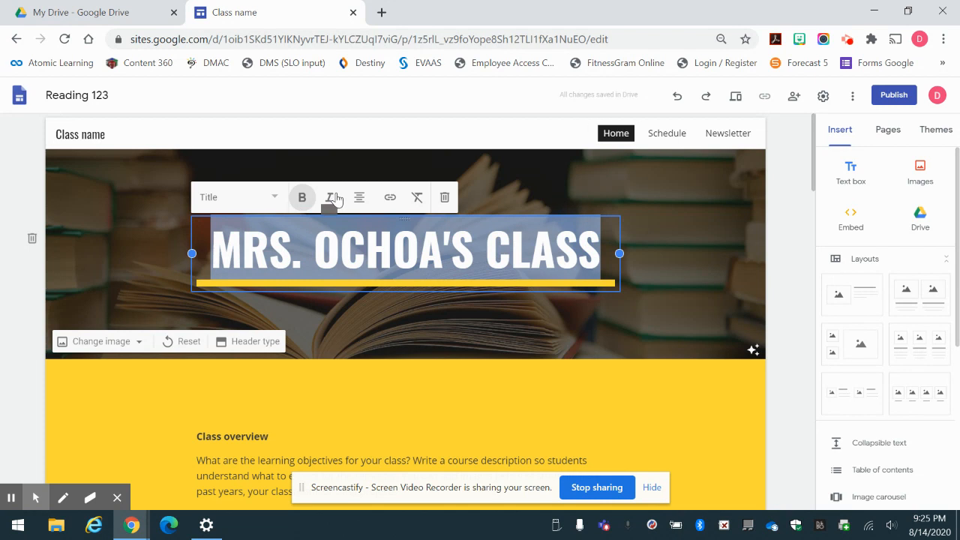
left_click(713, 237)
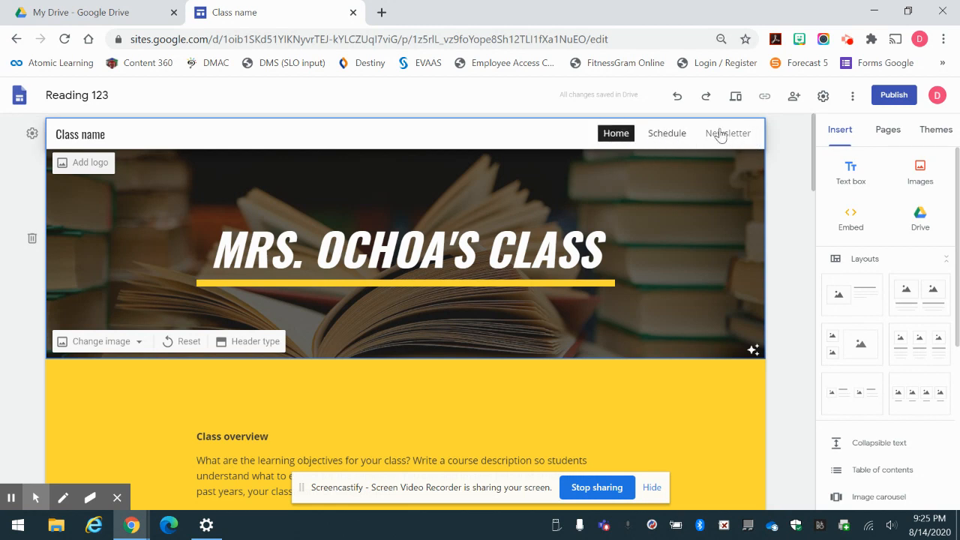
left_click(889, 130)
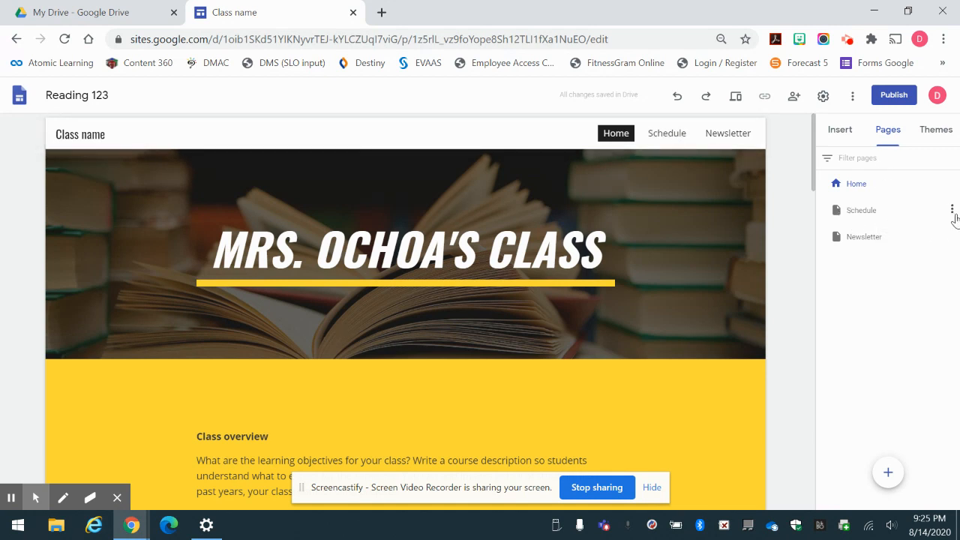
Delete the template's Schedule and Newsletter pages.
left_click(951, 211)
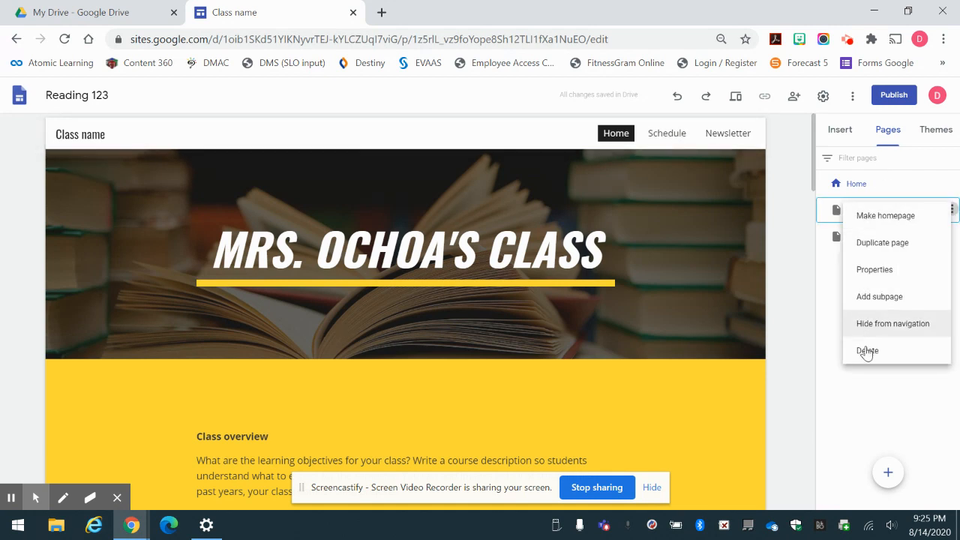
left_click(866, 350)
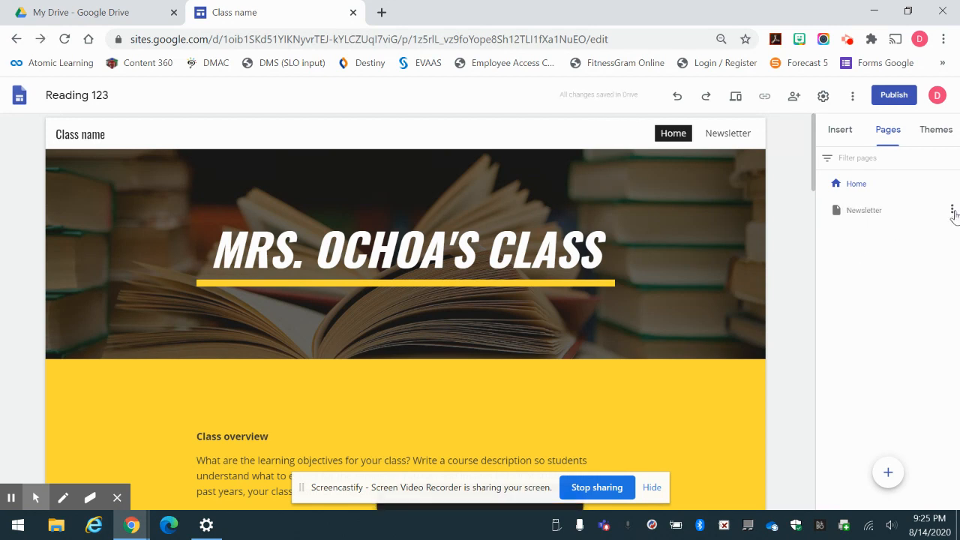
left_click(951, 210)
left_click(914, 352)
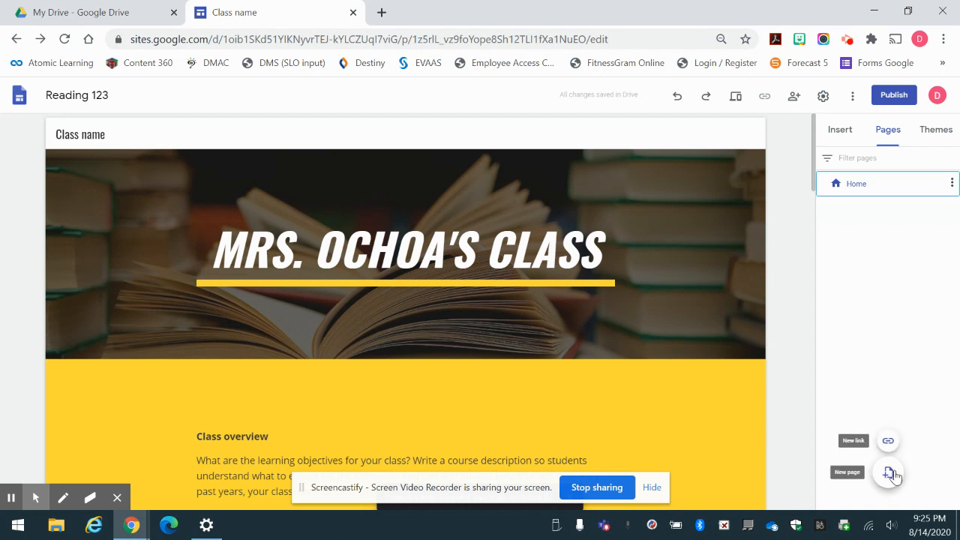
Add Syllabus, Assignments and Contact Me pages, moving Contact Me below Syllabus.
left_click(889, 473)
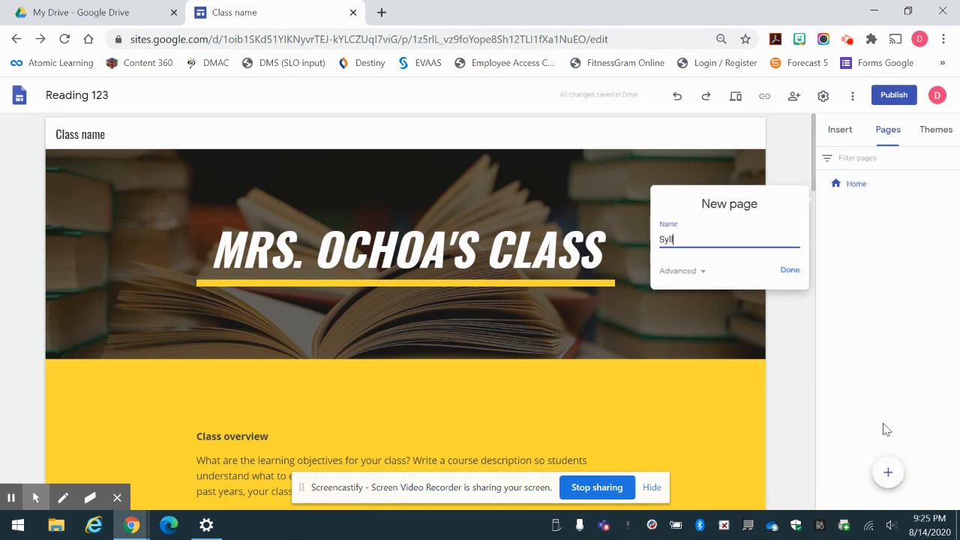
left_click(790, 270)
left_click(887, 484)
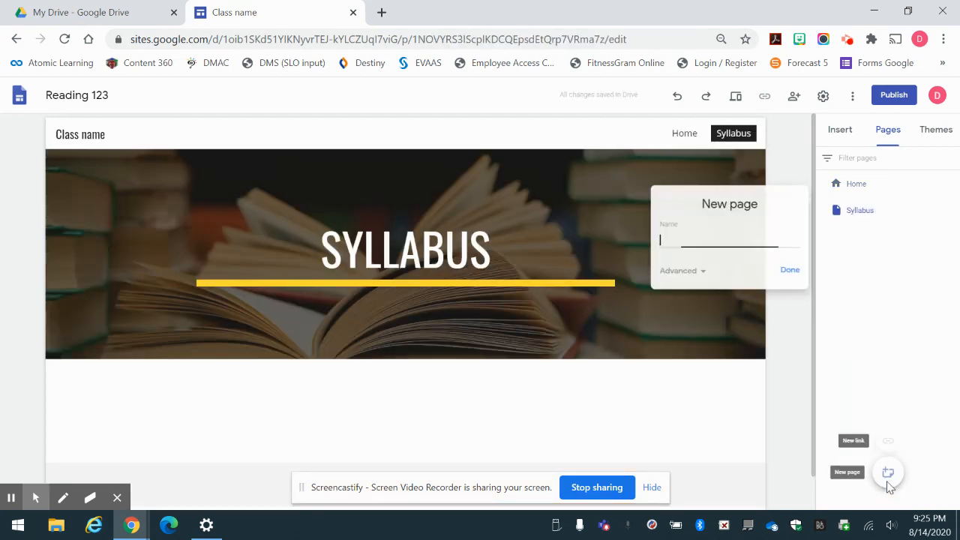
type("Assign")
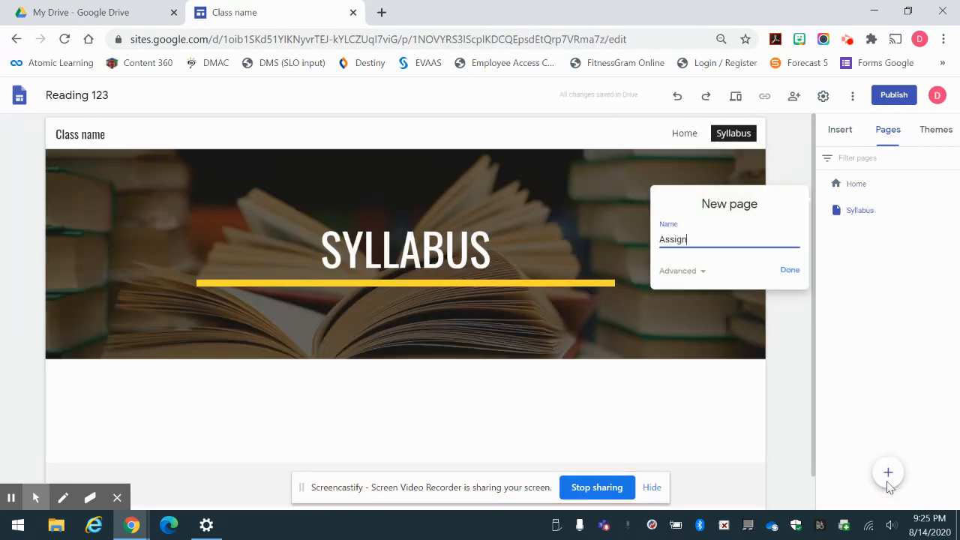
type("ments")
left_click(793, 272)
mouse_move(896, 476)
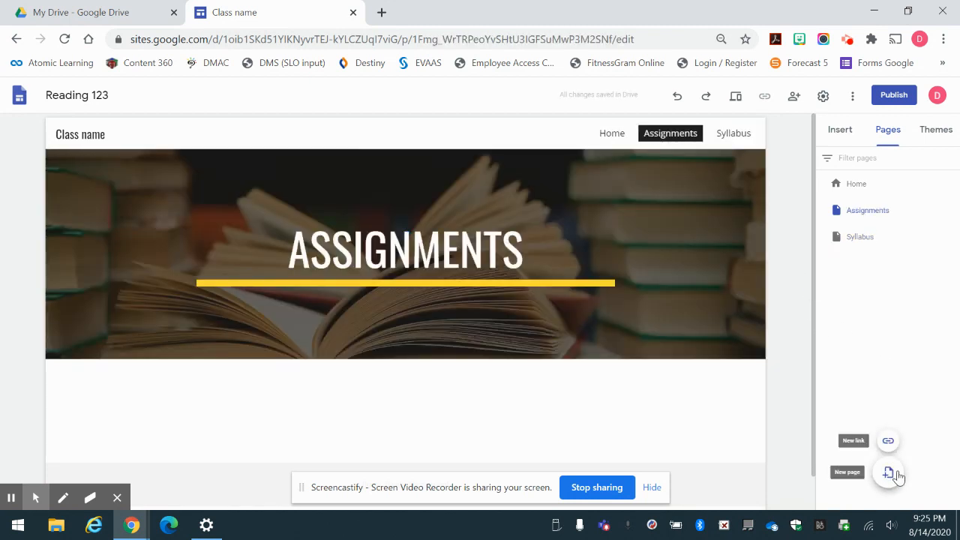
left_click(890, 473)
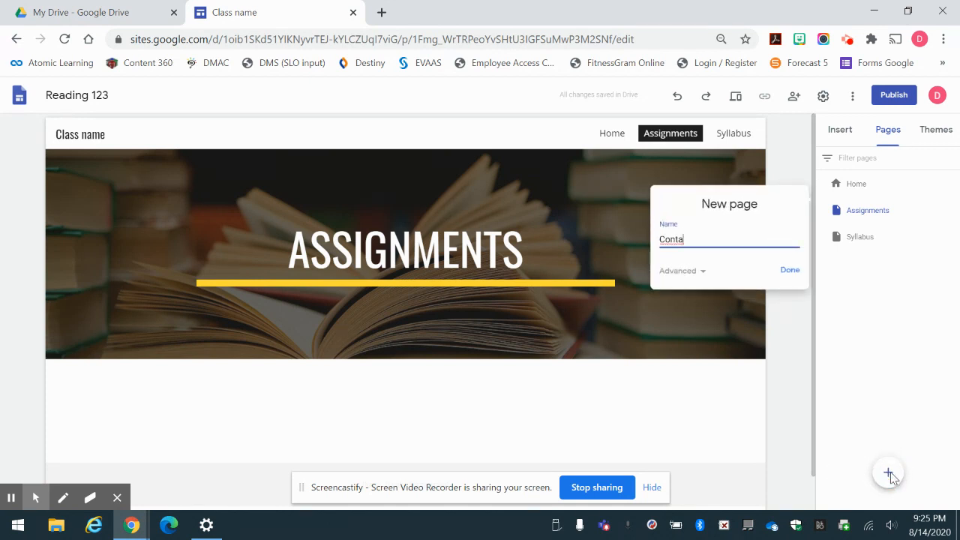
left_click(791, 270)
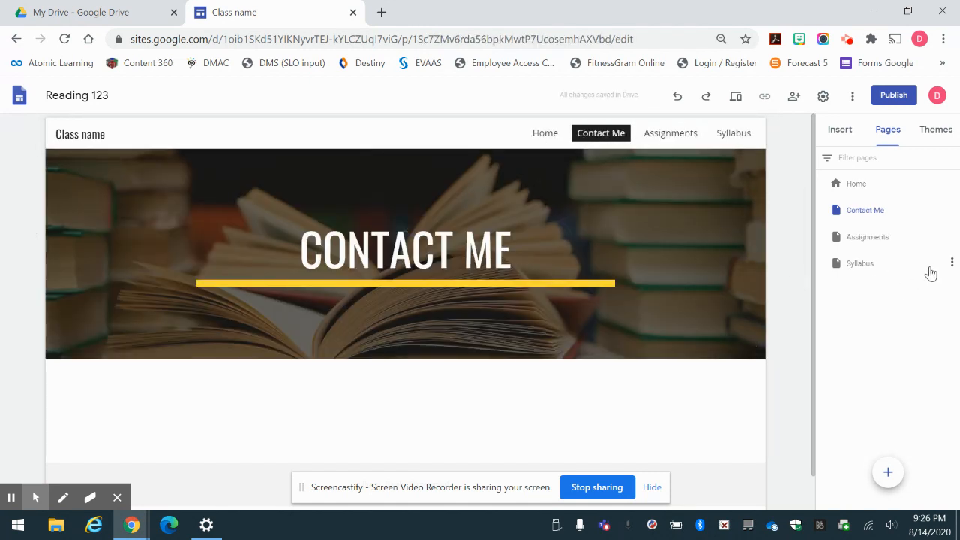
left_click_drag(916, 215, 916, 278)
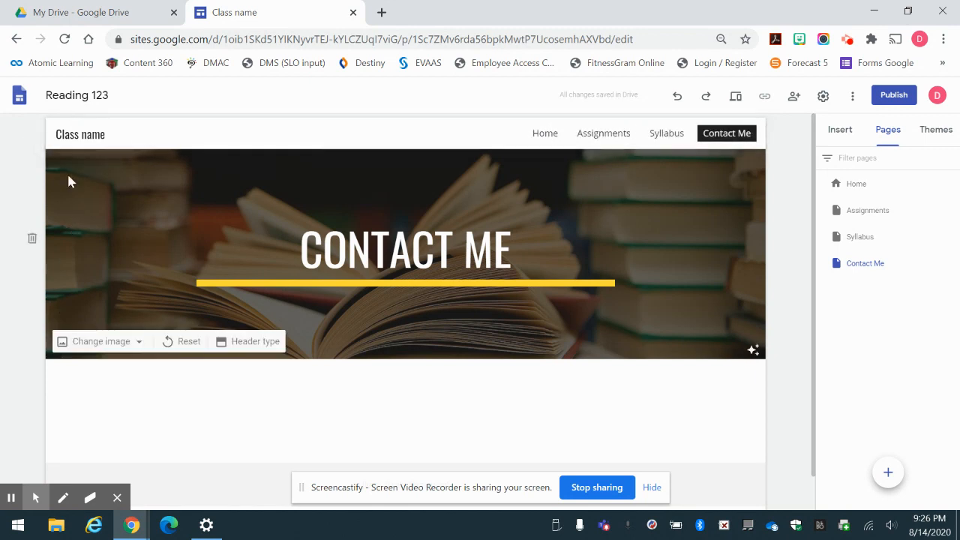
left_click(823, 96)
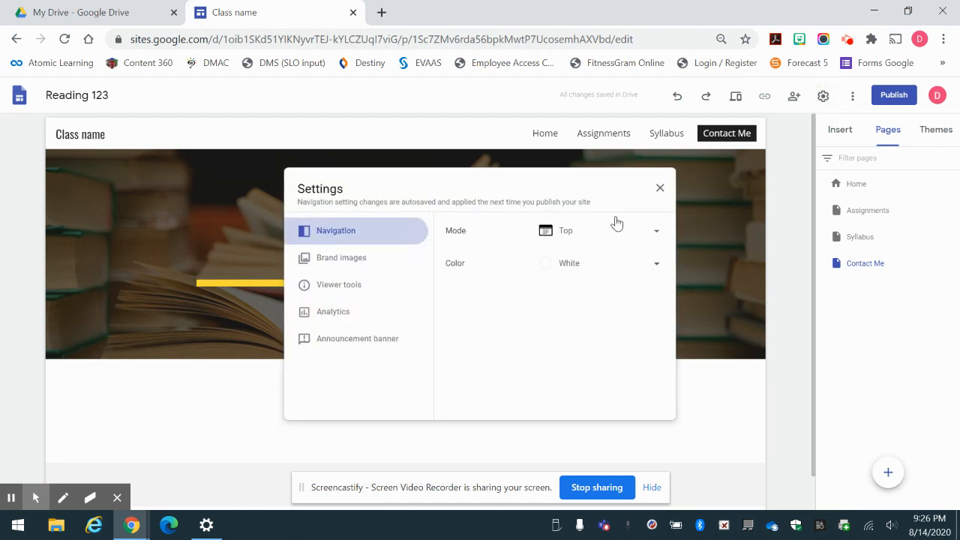
left_click(633, 233)
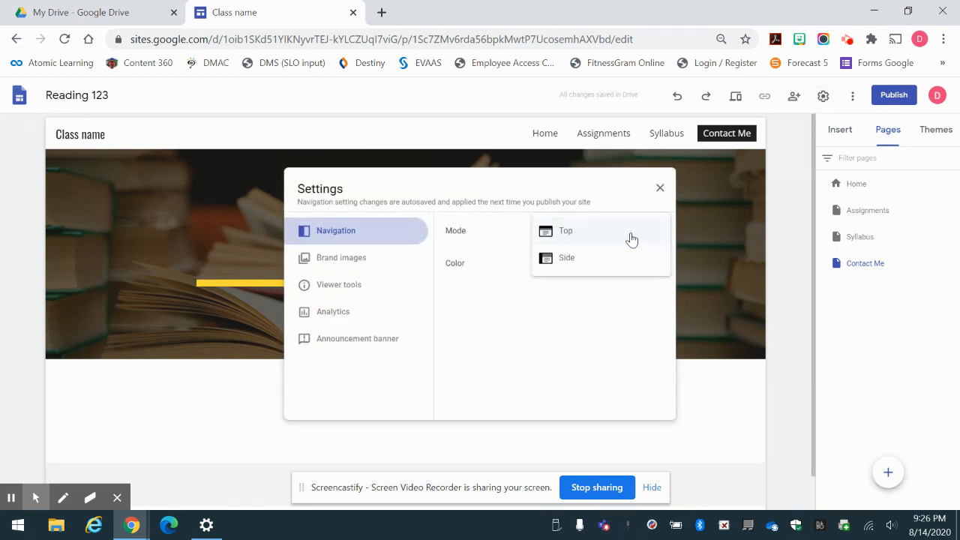
left_click(584, 260)
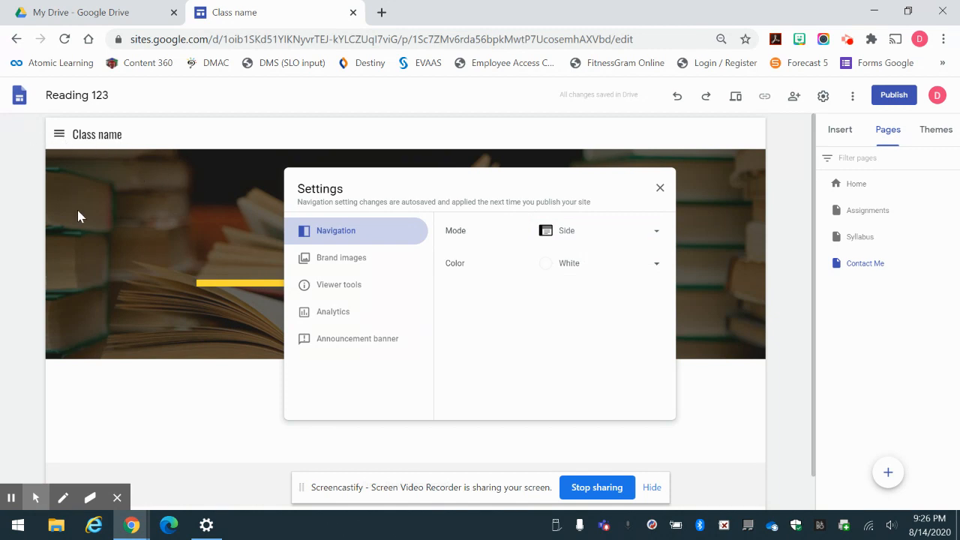
left_click(597, 238)
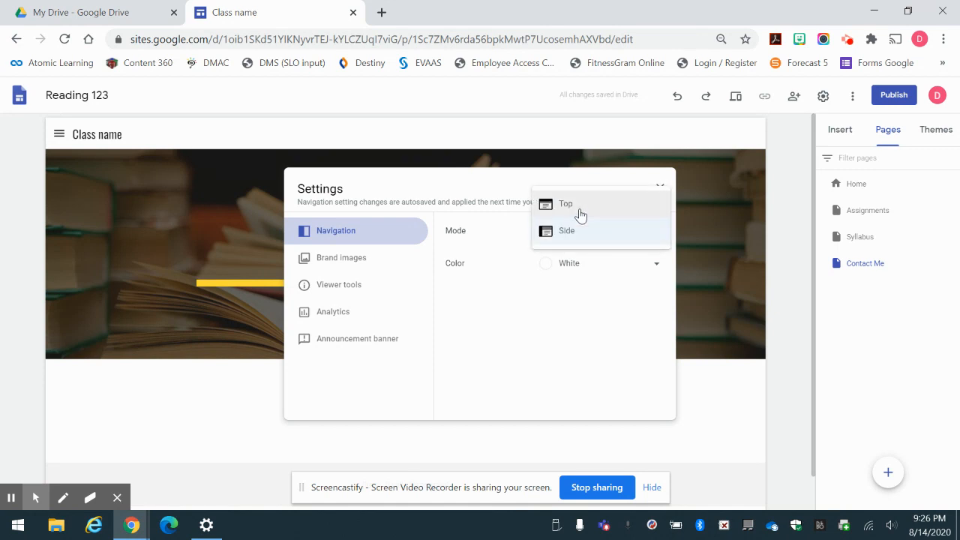
left_click(579, 207)
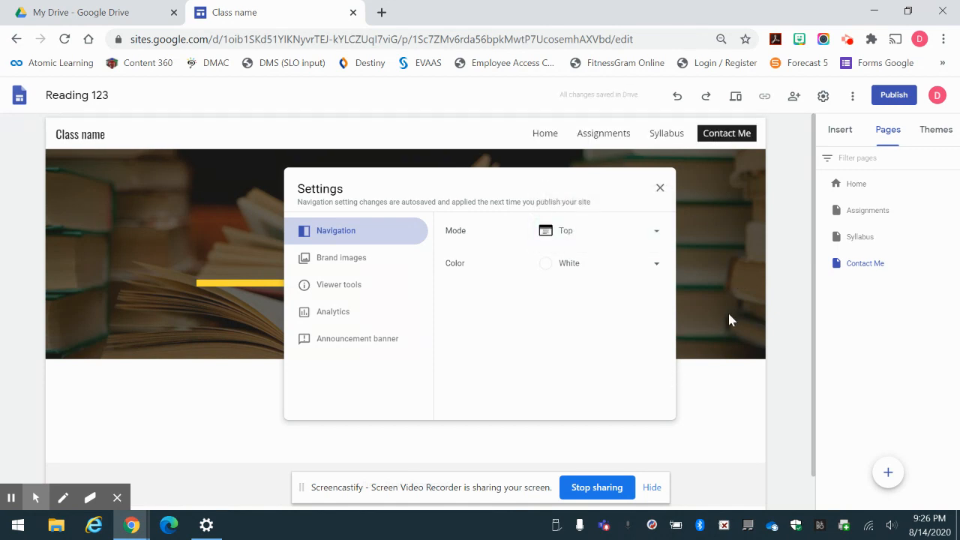
left_click(854, 374)
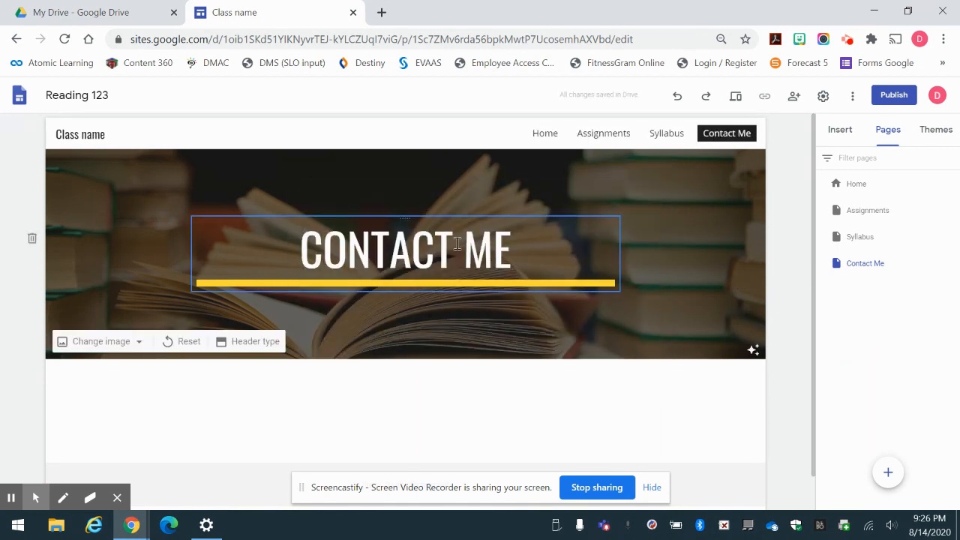
On Home, upload the PSJA North Raiders logo from Downloads into the left Class overview image box.
left_click(551, 132)
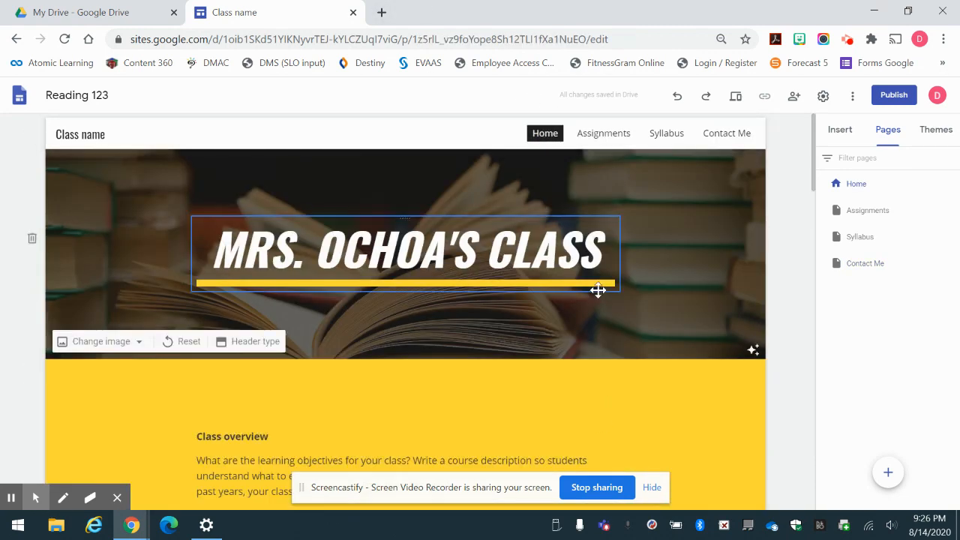
scroll(578, 370, "down", 1)
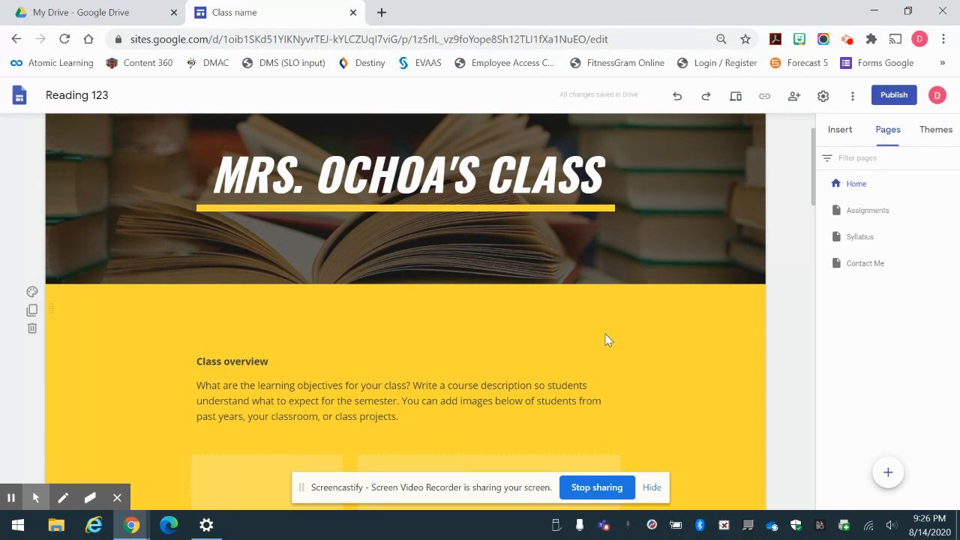
scroll(607, 340, "down", 2)
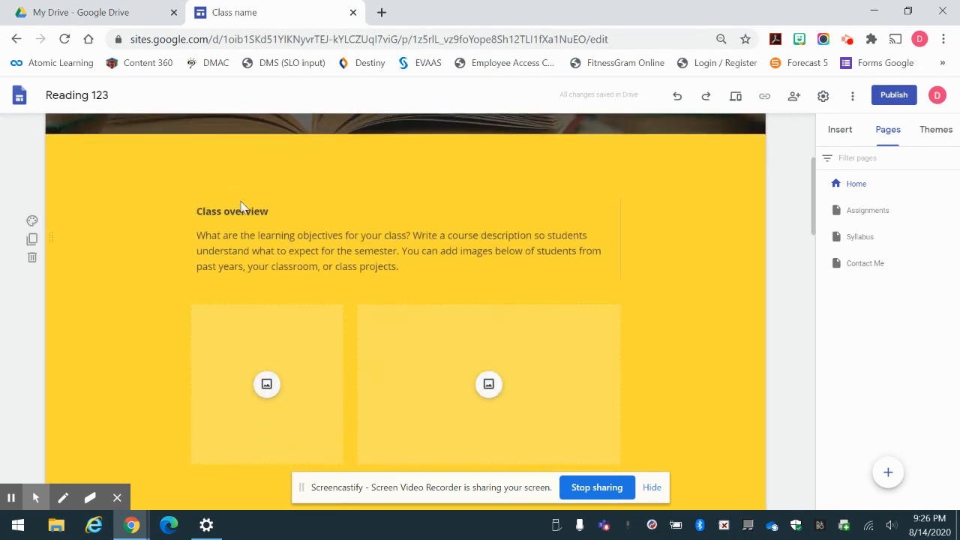
left_click(242, 209)
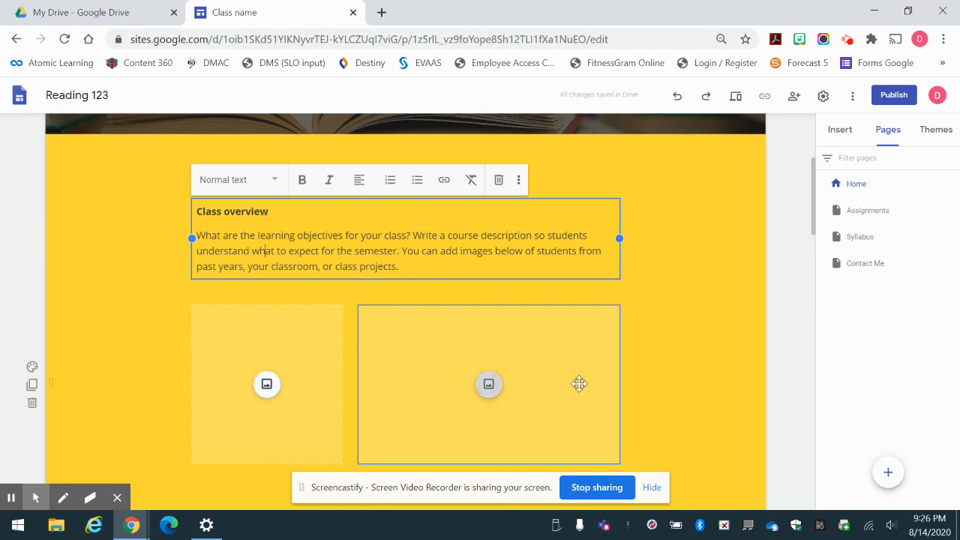
left_click(267, 384)
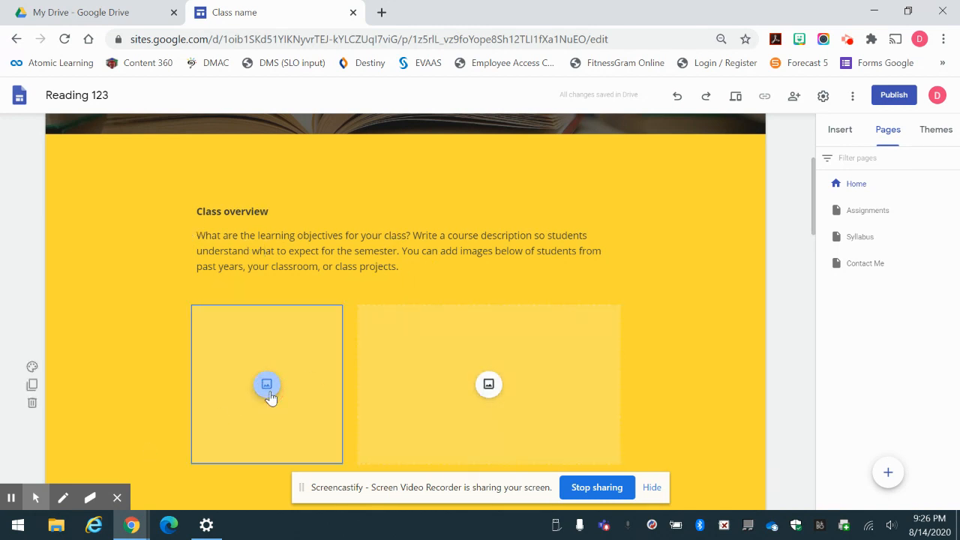
left_click(305, 419)
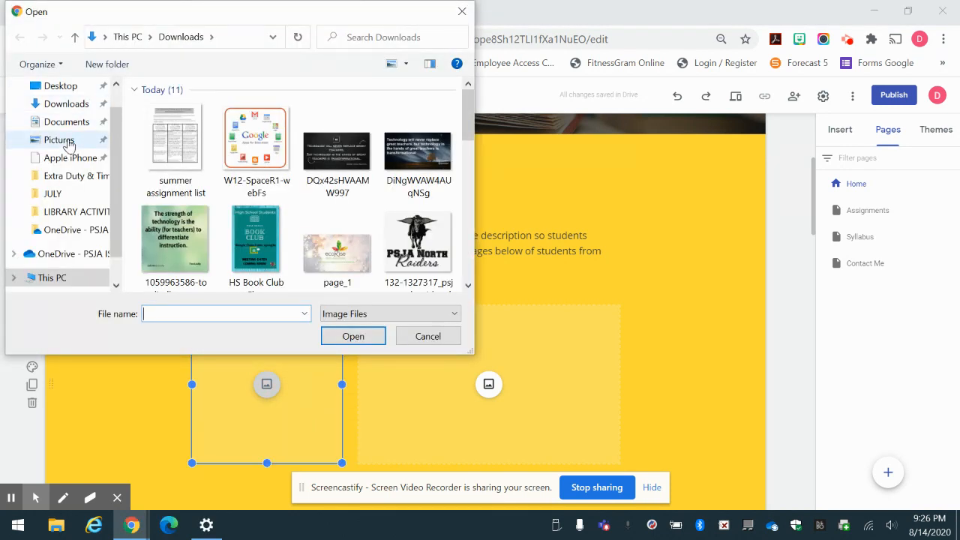
left_click(60, 140)
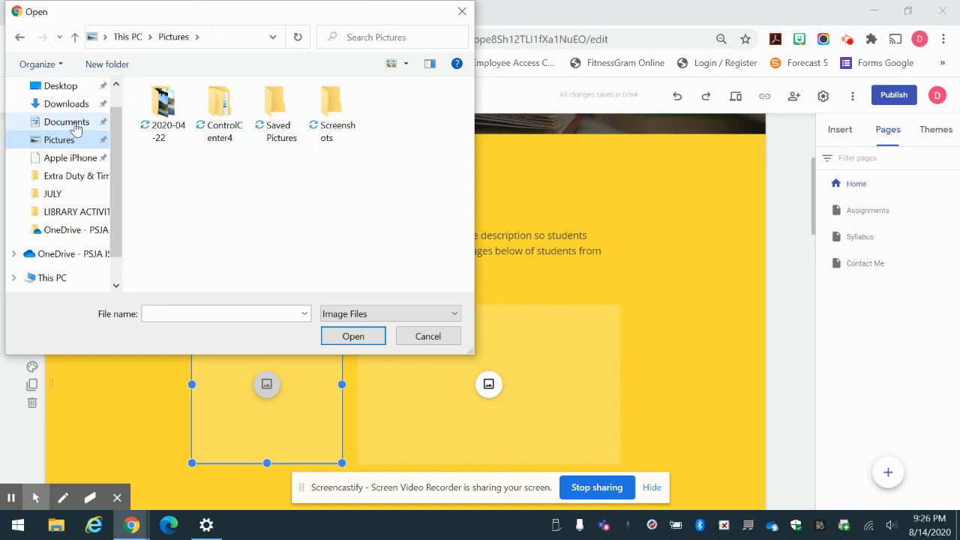
left_click(77, 110)
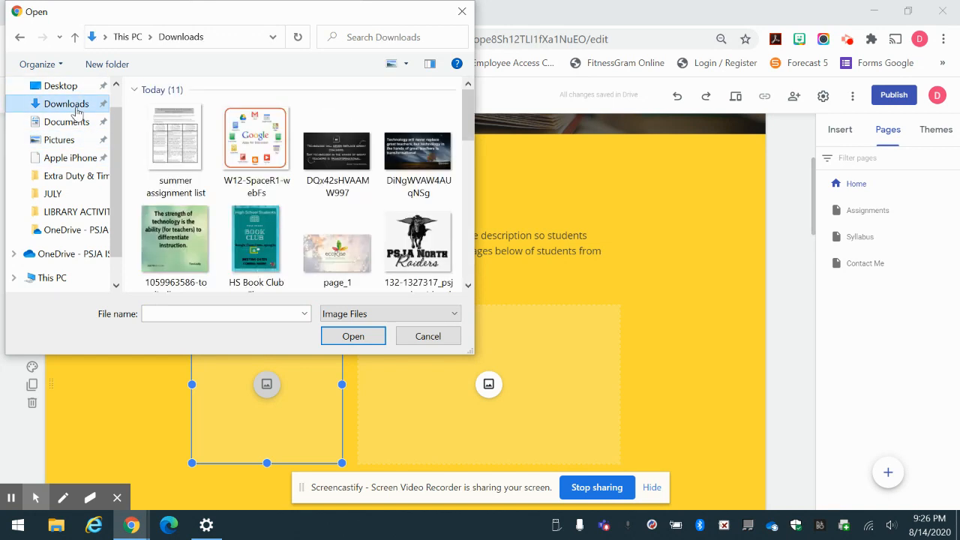
double_click(415, 244)
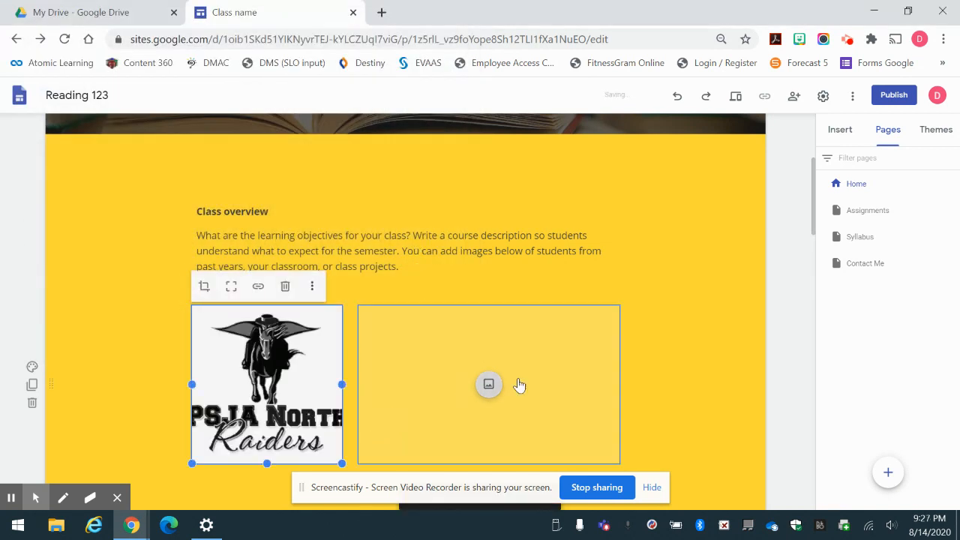
left_click(539, 374)
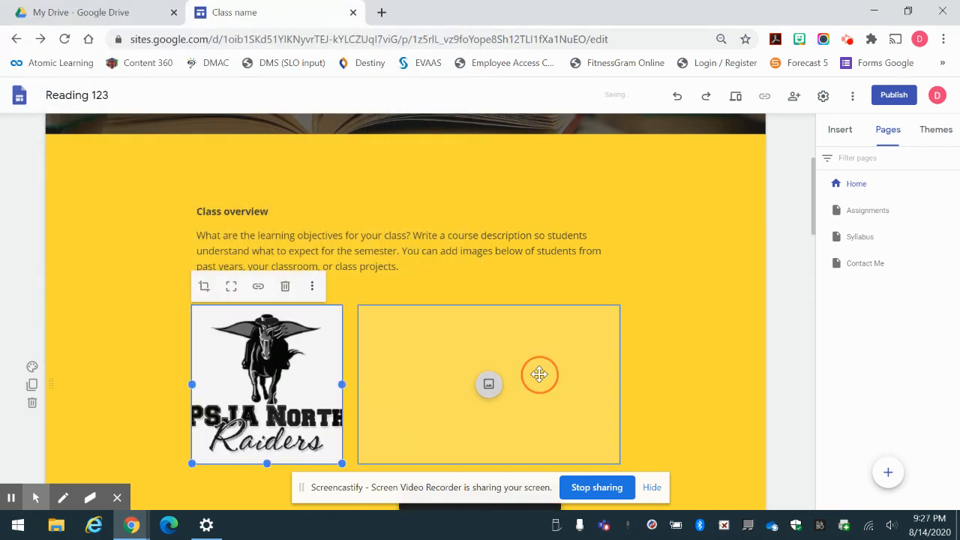
left_click(489, 384)
Insert the mackinvia logo from Drive into the right image box and widen it to show the full name.
left_click(527, 448)
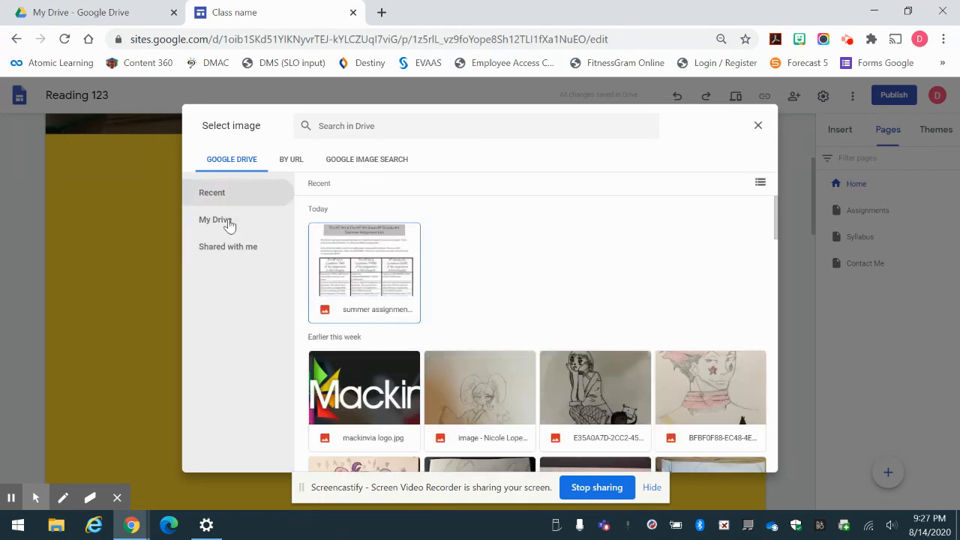
scroll(412, 299, "down", 1)
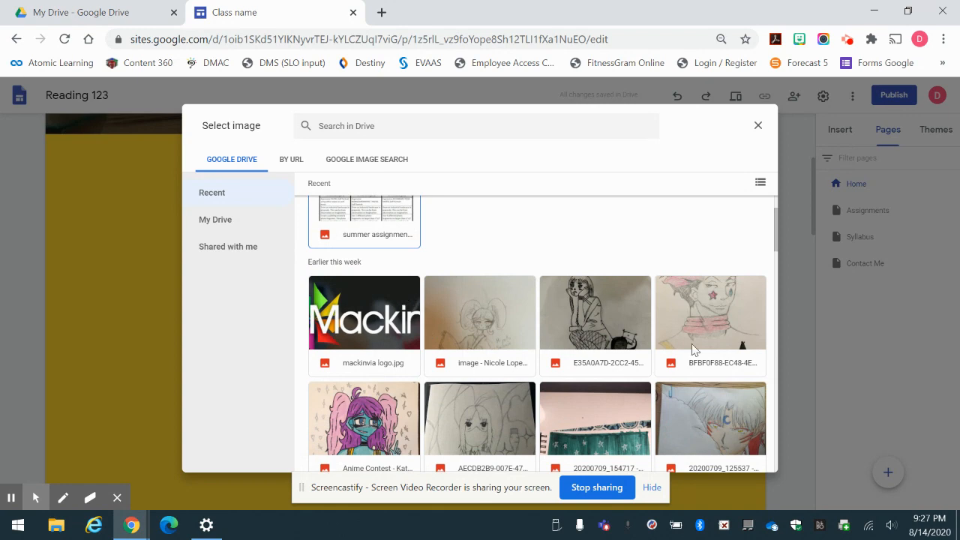
double_click(349, 303)
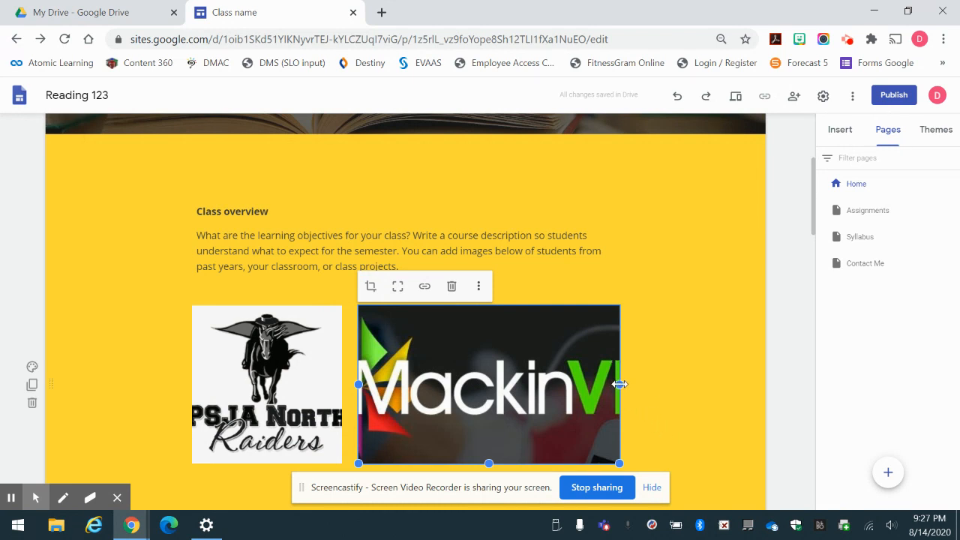
left_click_drag(620, 384, 740, 380)
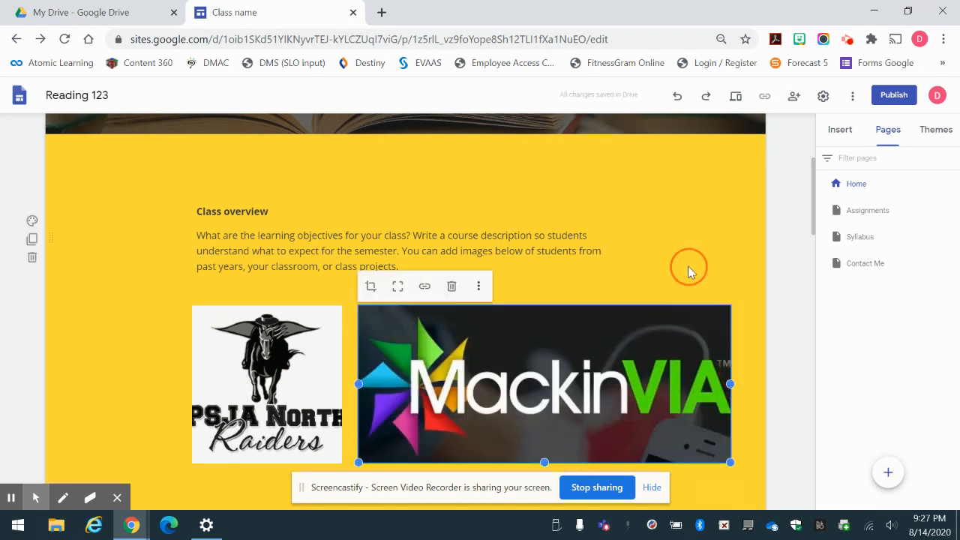
scroll(688, 265, "up", 2)
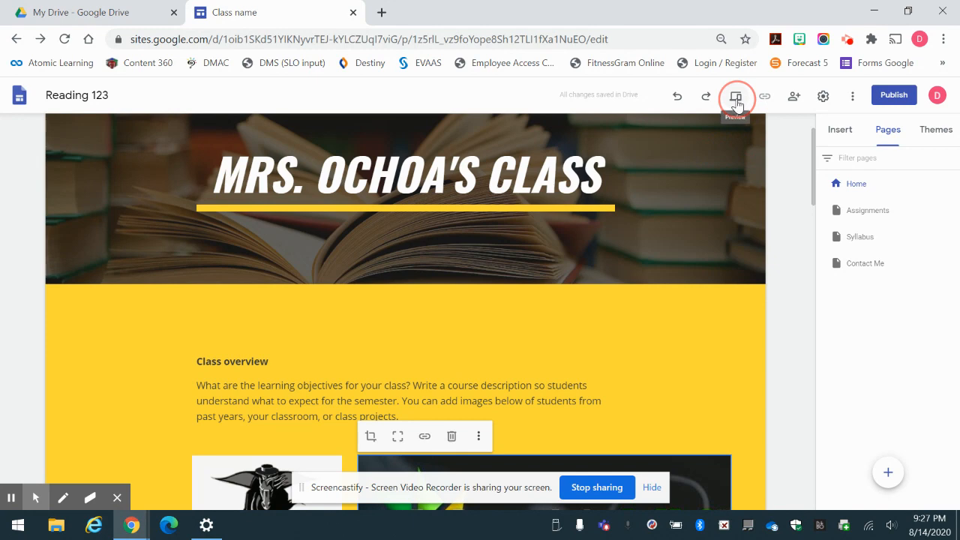
left_click(737, 107)
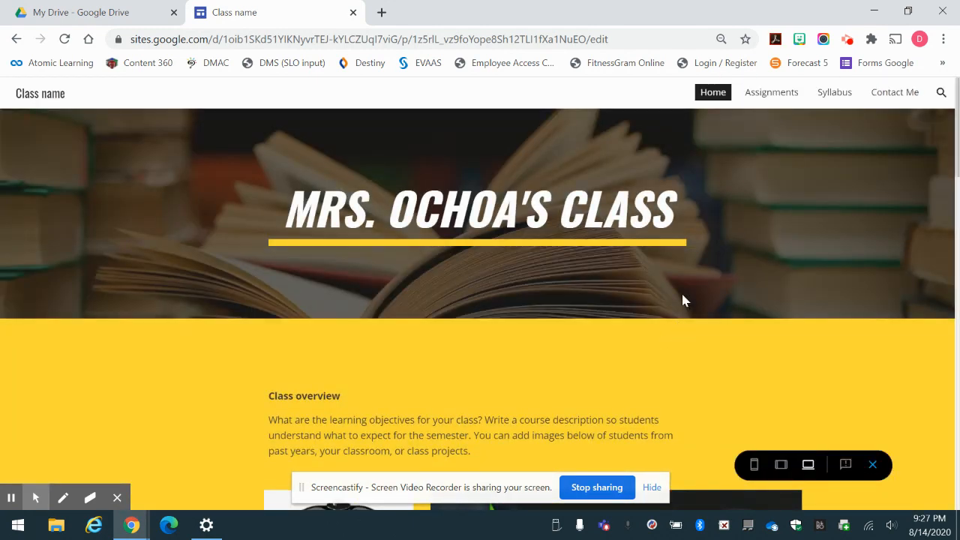
scroll(681, 291, "down", 2)
scroll(682, 297, "down", 1)
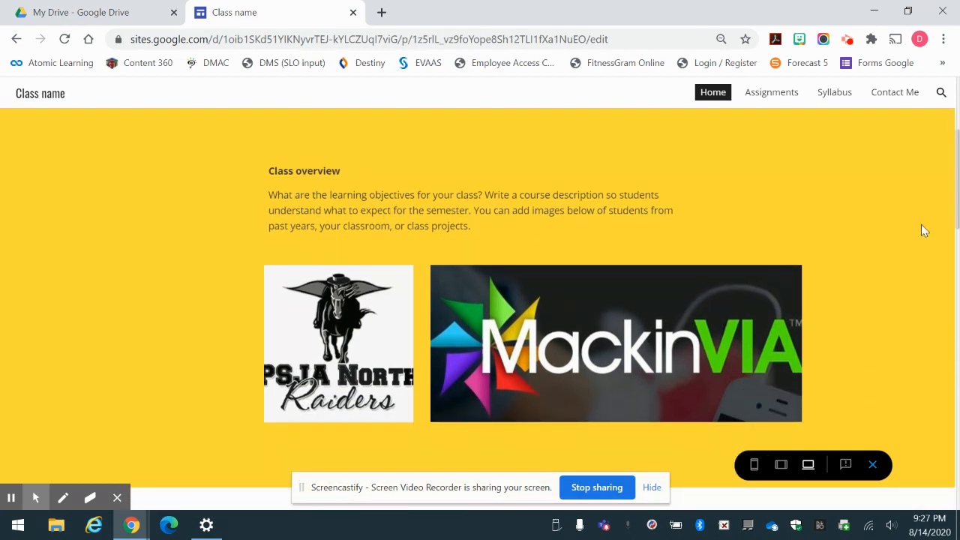
scroll(736, 193, "down", 2)
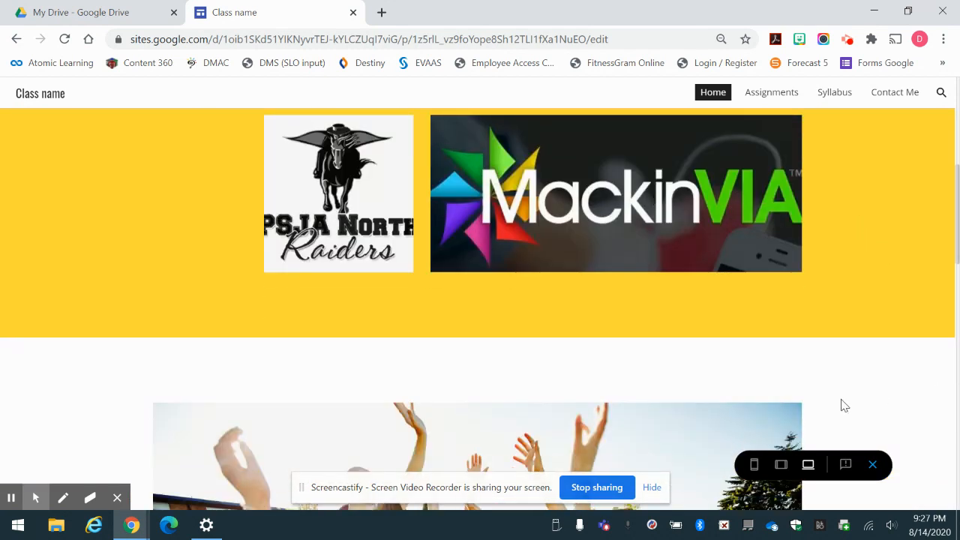
left_click(873, 465)
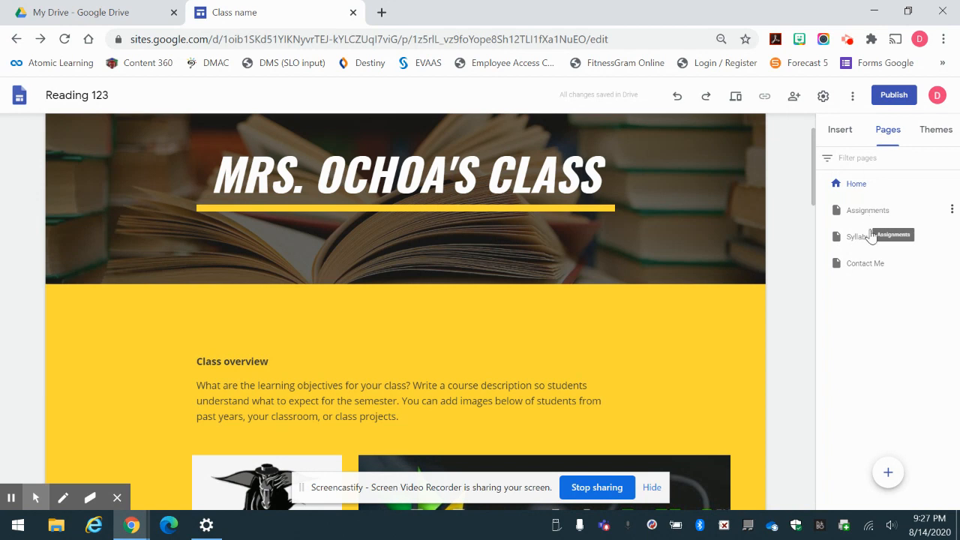
Place Syllabus ahead of Assignments, then open the Syllabus page with the Insert panel showing.
left_click_drag(883, 239, 889, 208)
left_click(860, 212)
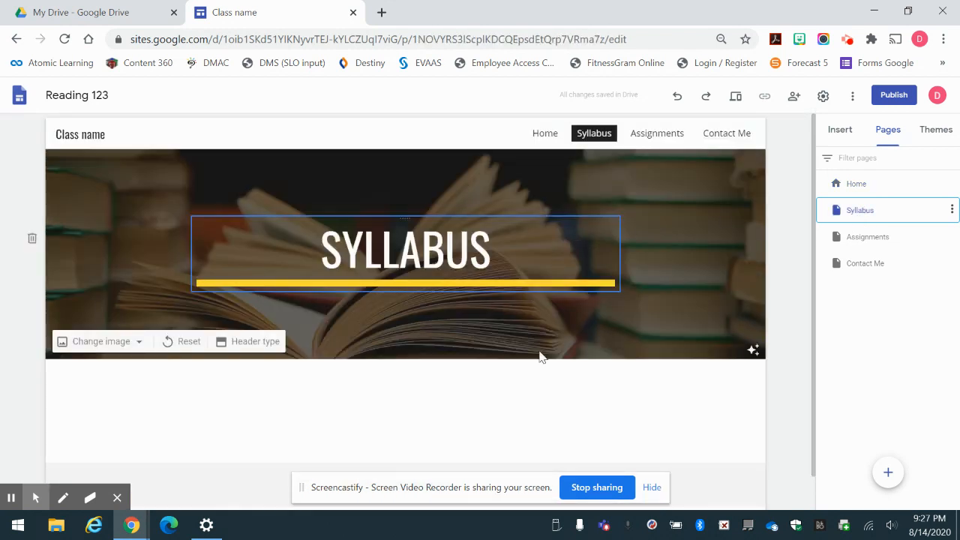
scroll(543, 404, "down", 1)
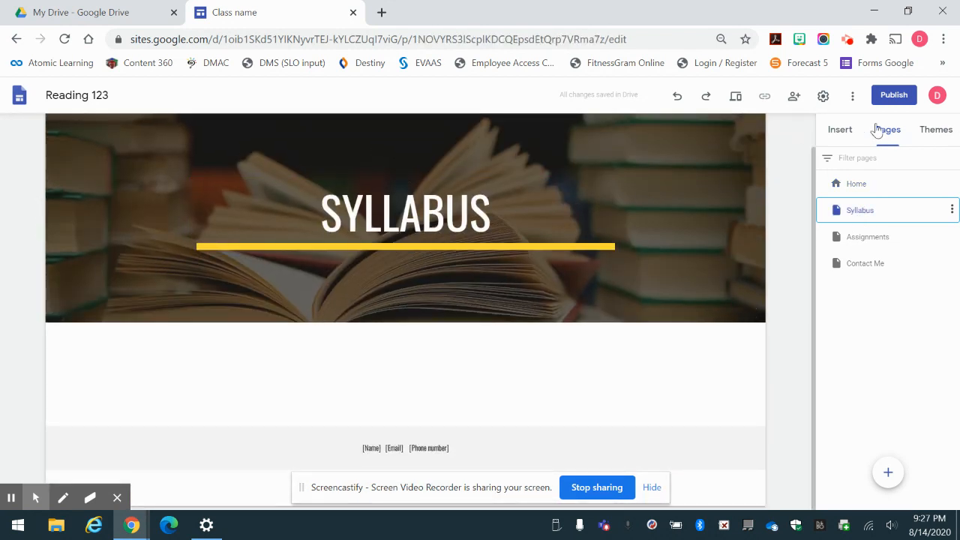
left_click(841, 135)
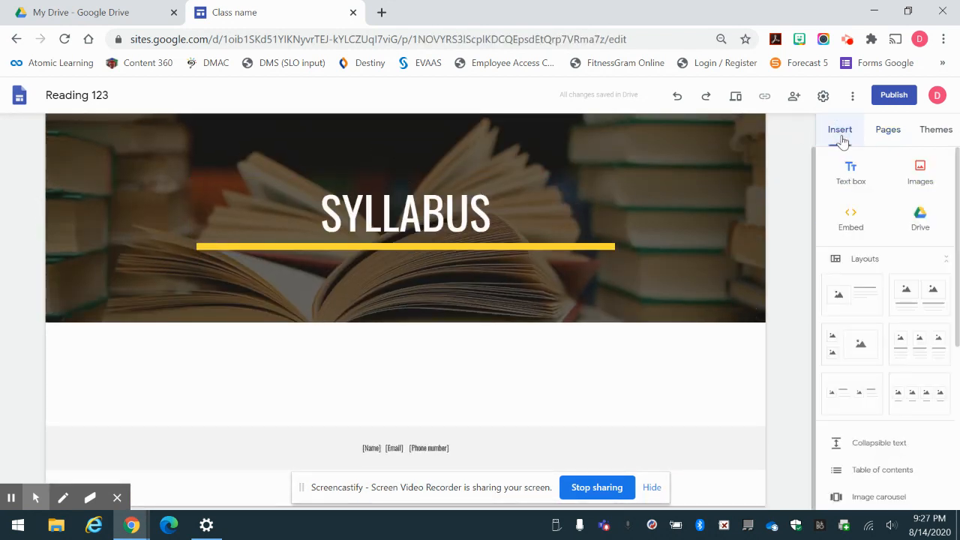
Search Drive for 'syllabus' and insert the syllabus template PDF on the Syllabus page.
left_click(920, 218)
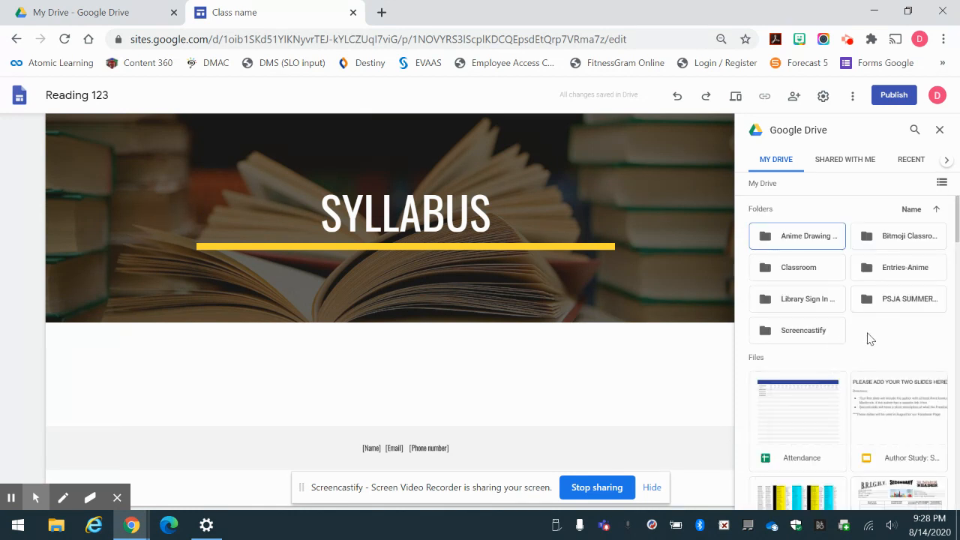
left_click(916, 130)
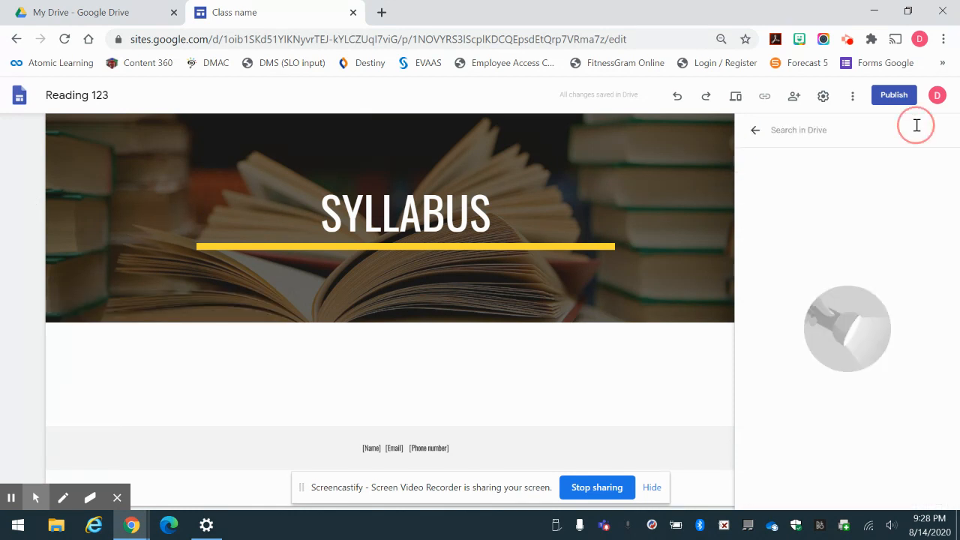
type("syllabus")
key("Return")
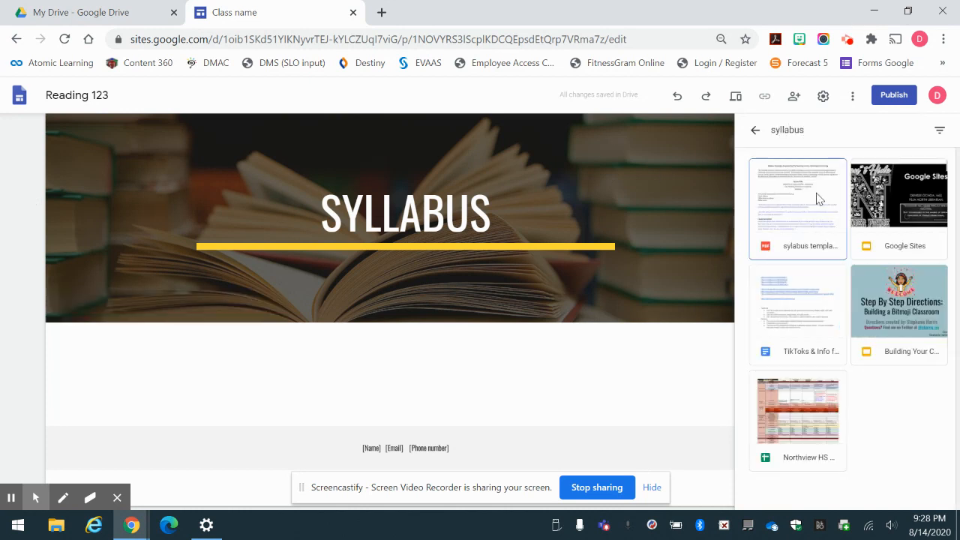
left_click(802, 194)
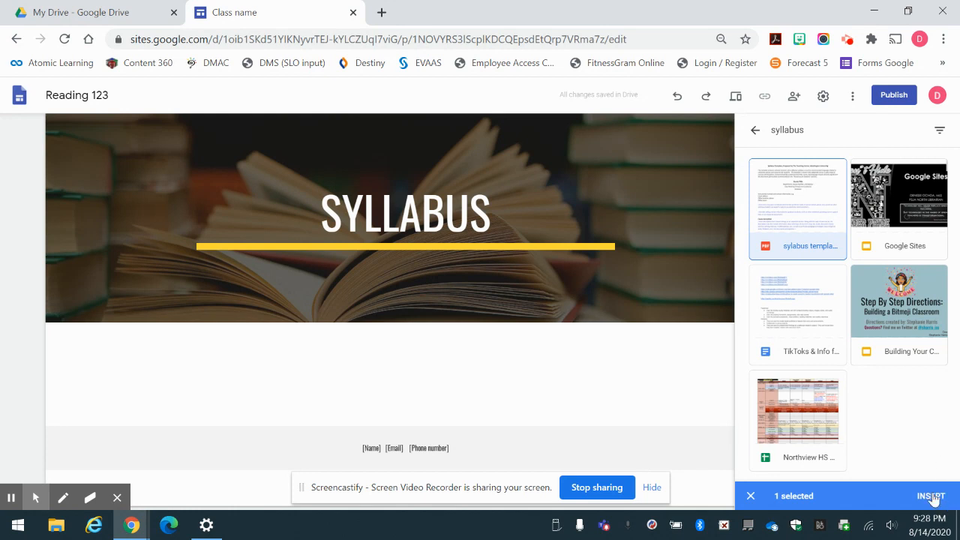
left_click(930, 496)
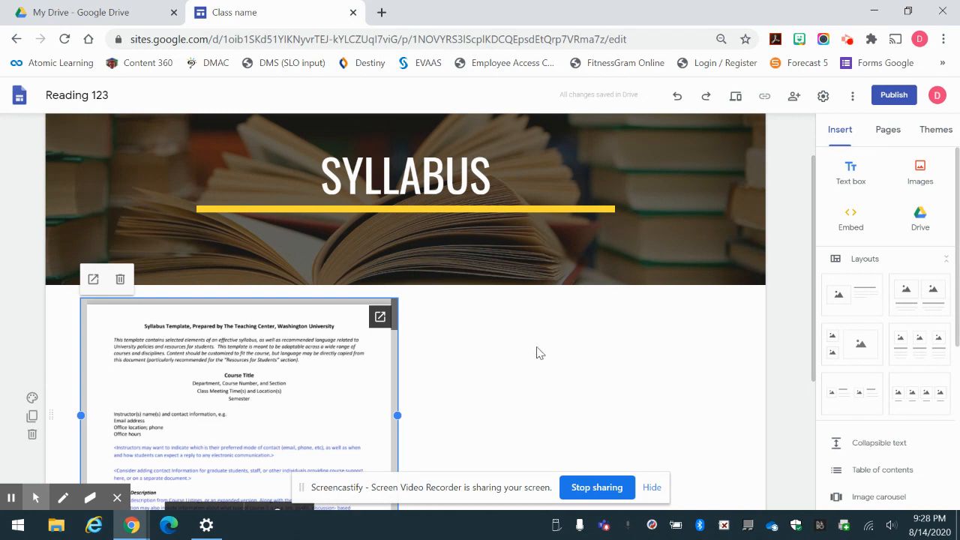
Enlarge the embedded syllabus PDF to nearly full page width.
scroll(540, 354, "down", 2)
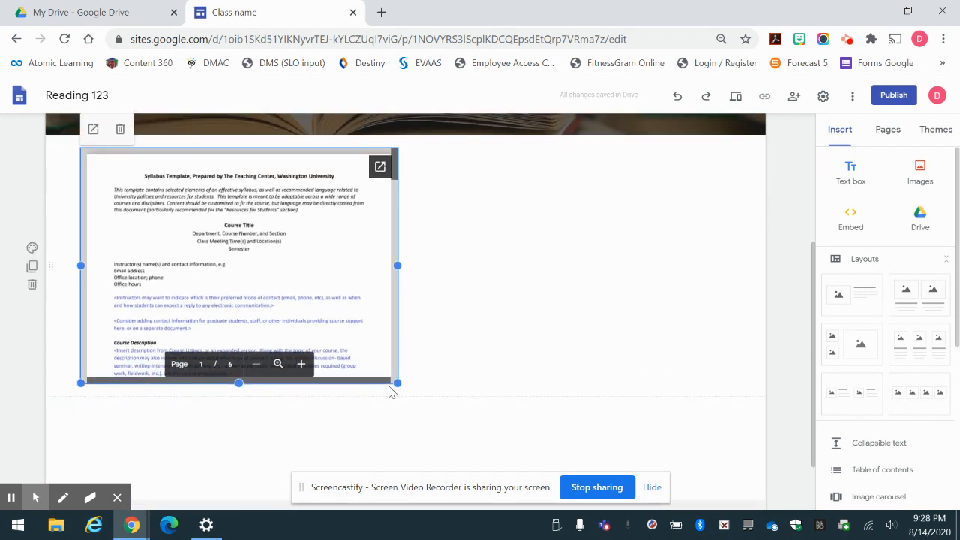
left_click_drag(397, 384, 626, 435)
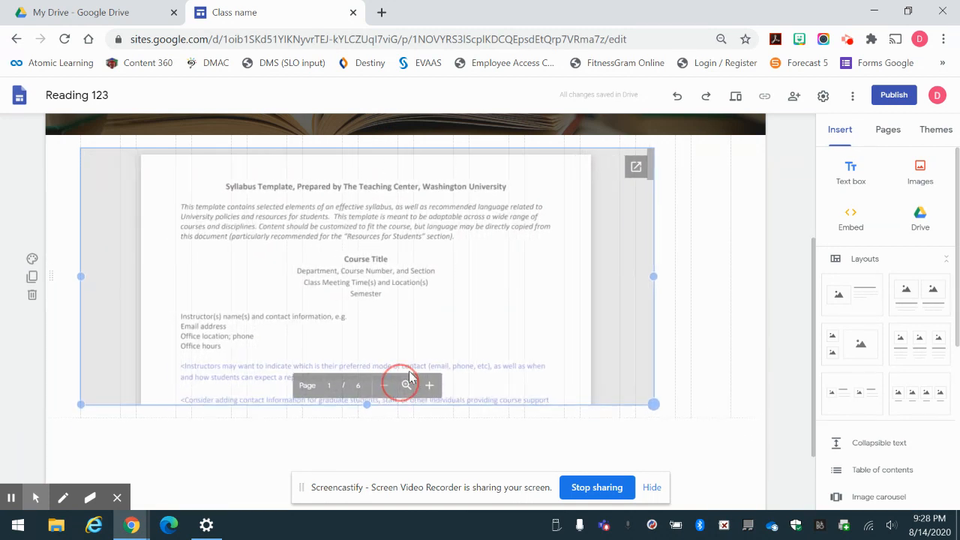
left_click(692, 388)
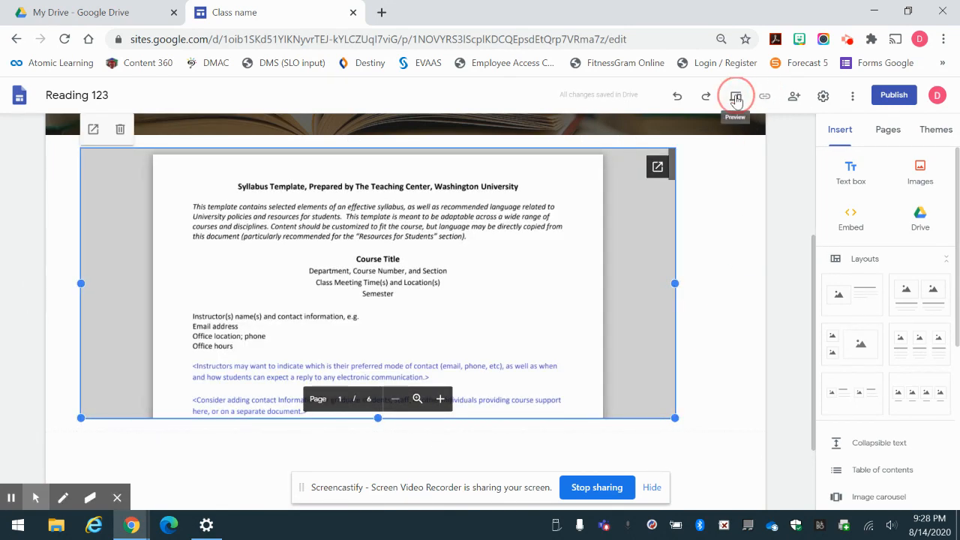
Preview the site and scroll through the embedded syllabus PDF.
left_click(736, 99)
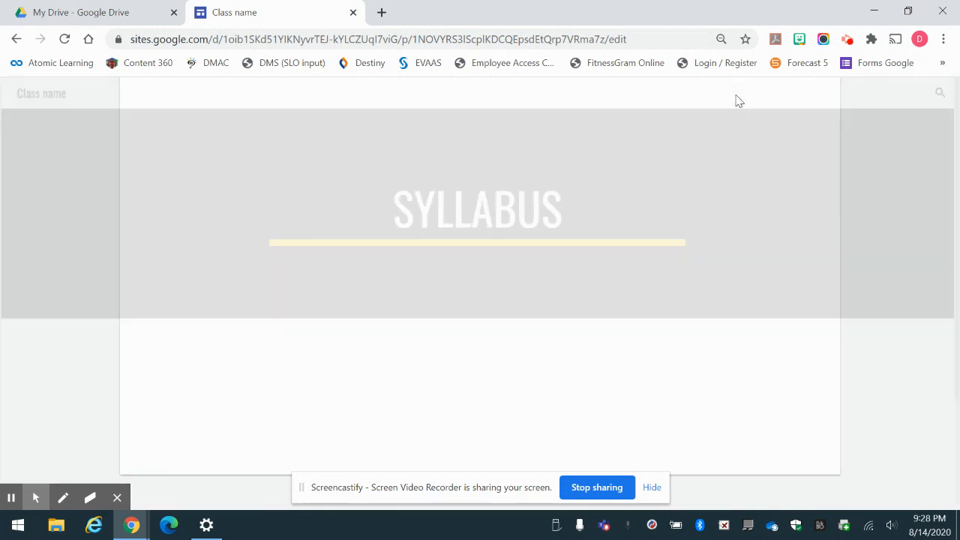
scroll(929, 317, "down", 1)
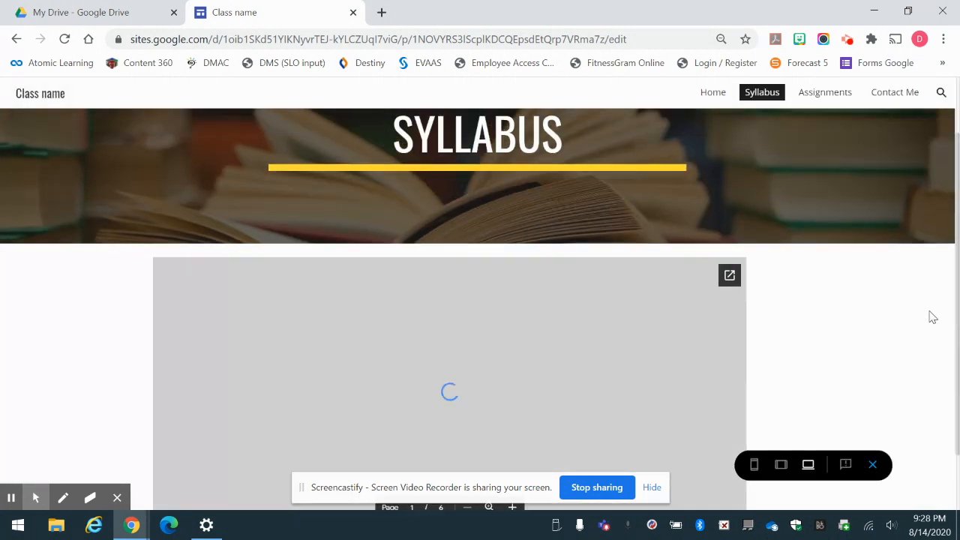
scroll(930, 317, "down", 1)
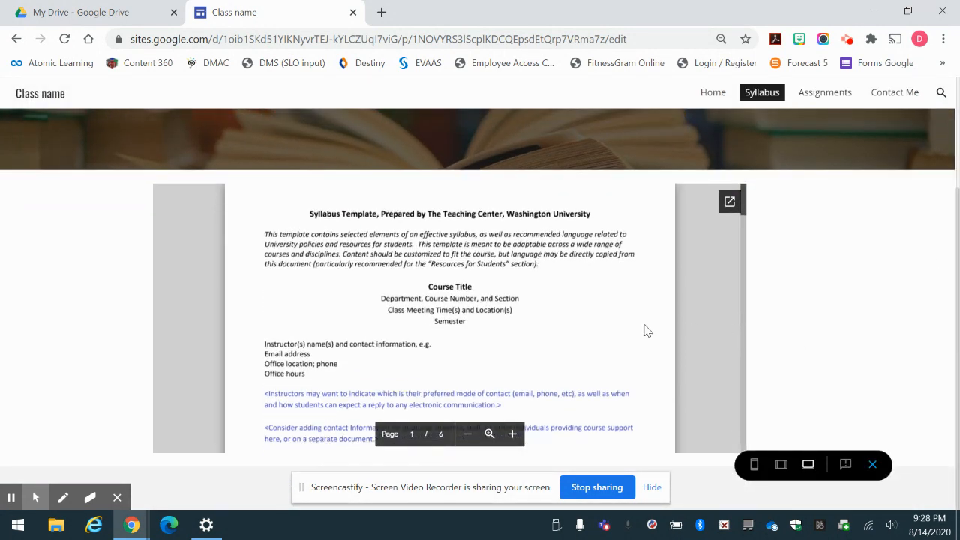
scroll(606, 319, "down", 10)
scroll(606, 319, "up", 10)
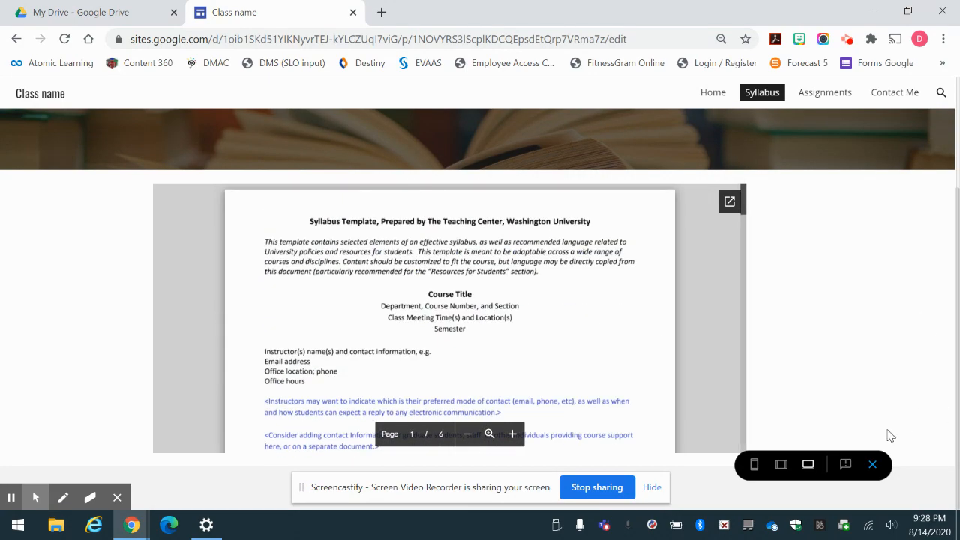
Exit the preview and open the Assignments page from the page list.
left_click(875, 468)
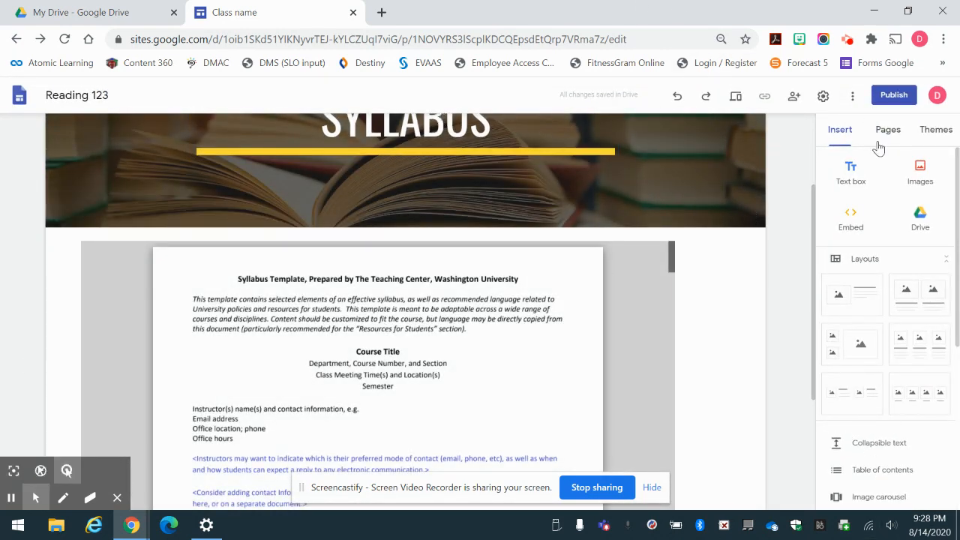
left_click(884, 133)
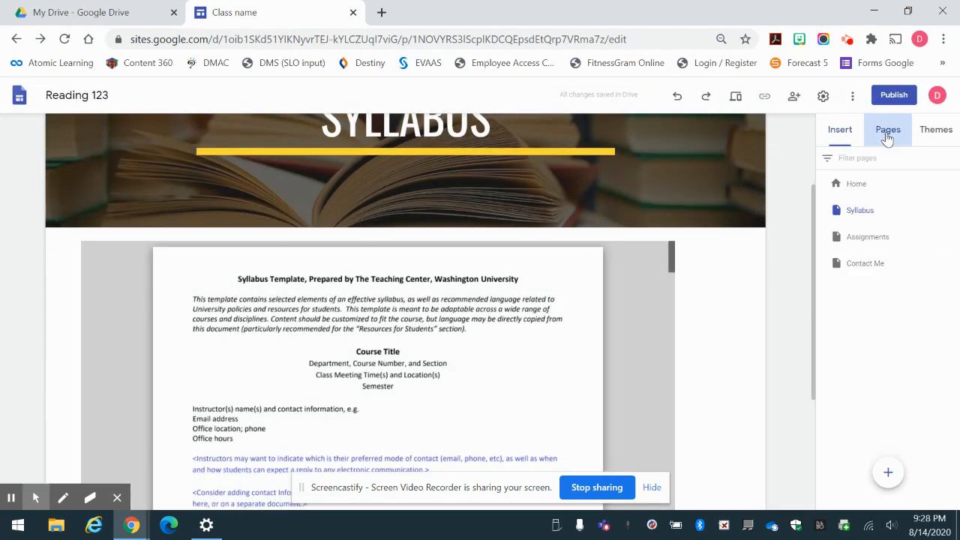
left_click(878, 239)
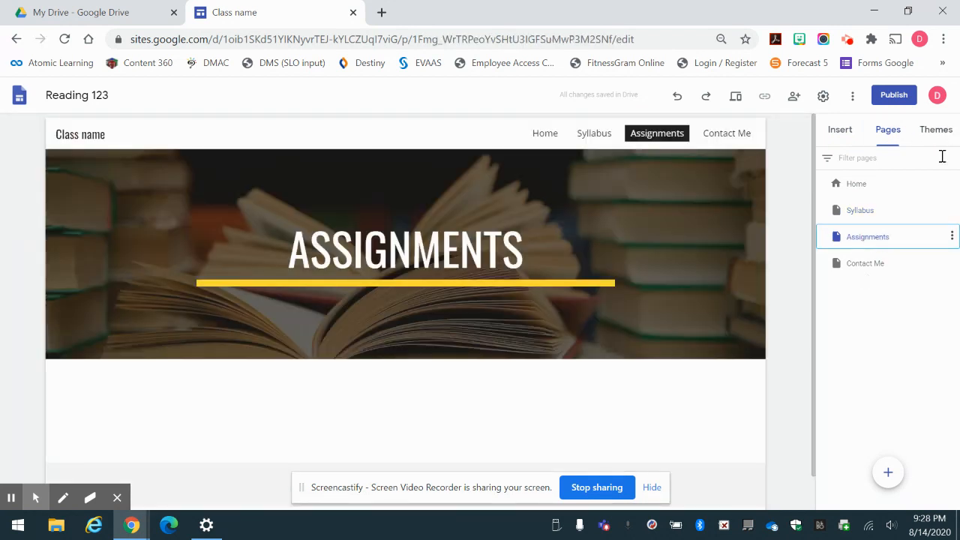
Place the summer art assignment list from Drive's Recent files onto the Assignments page.
left_click(845, 134)
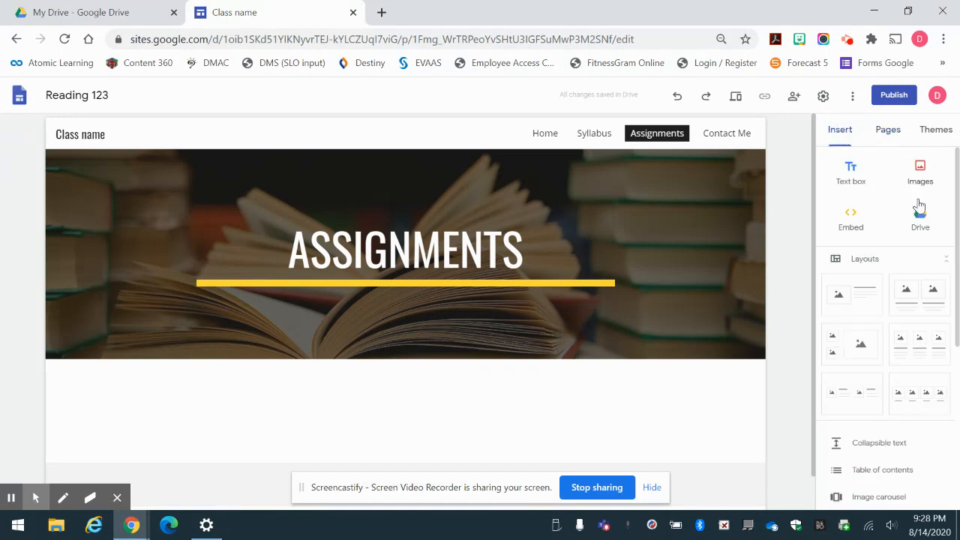
left_click(922, 225)
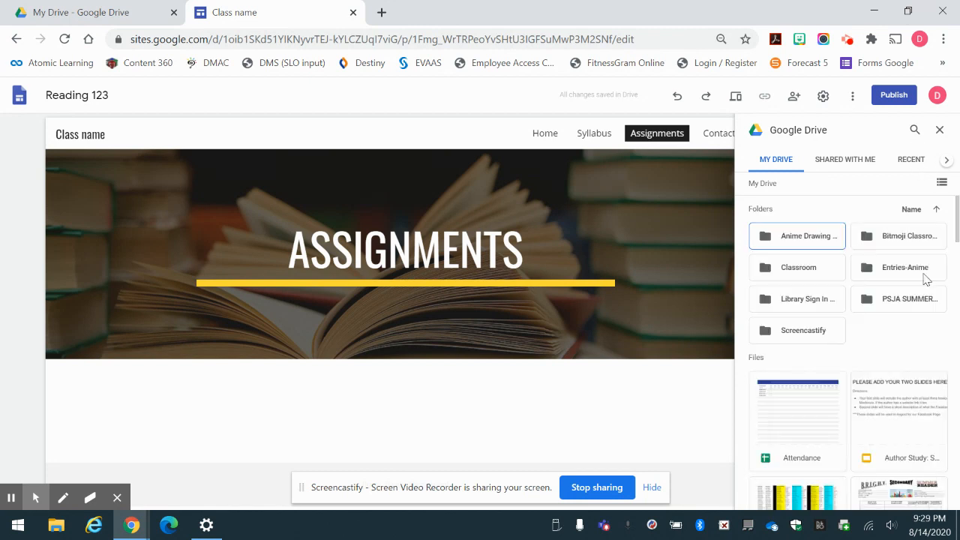
left_click(918, 158)
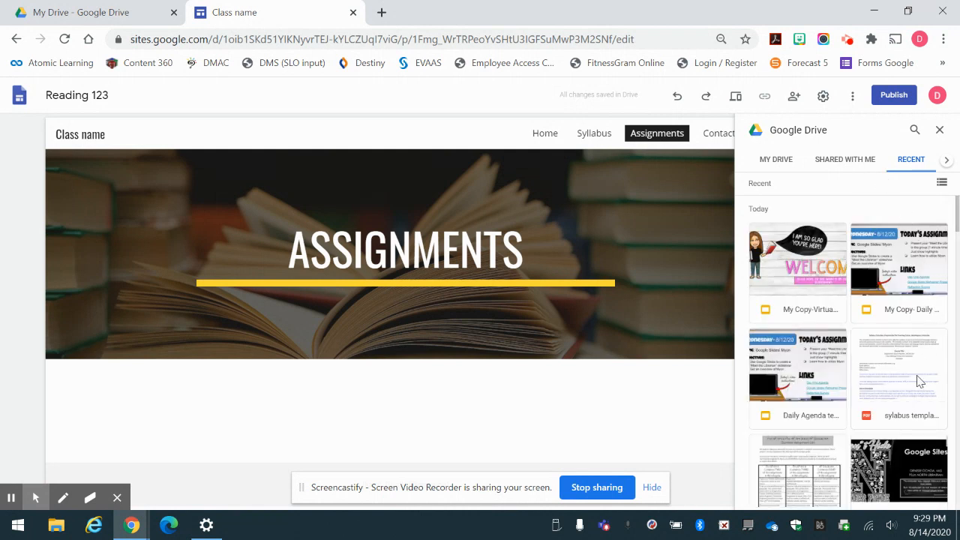
left_click_drag(777, 470, 348, 396)
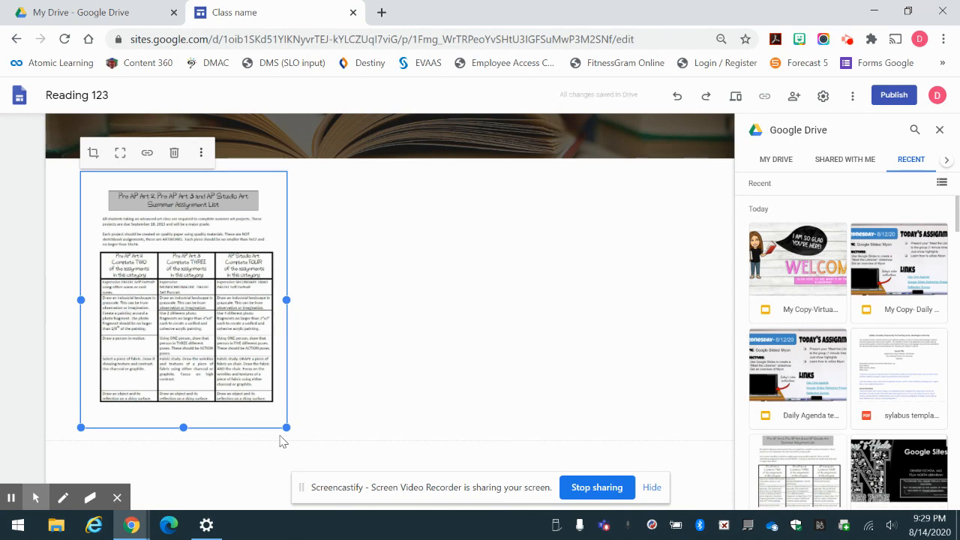
Enlarge the assignment list image to span the page width.
left_click_drag(286, 427, 678, 378)
scroll(678, 379, "up", 3)
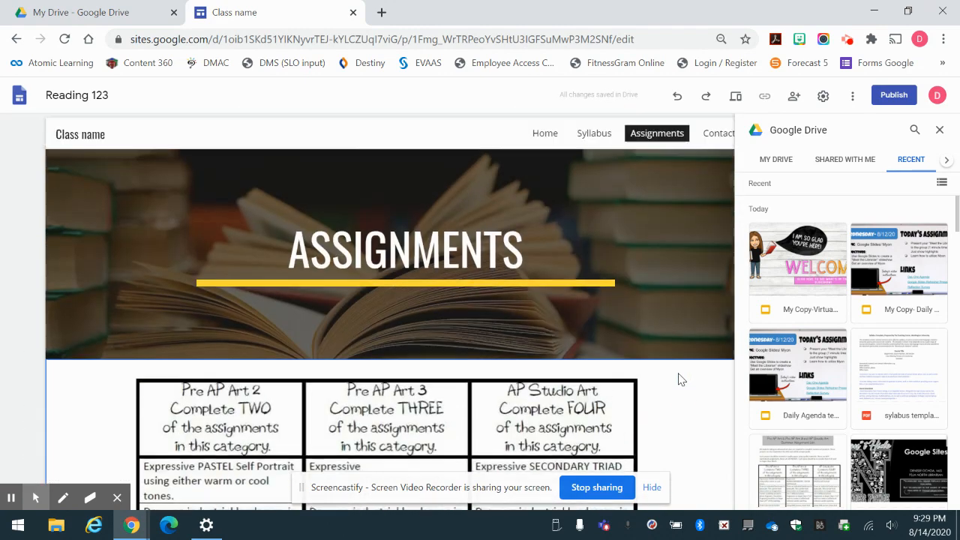
scroll(679, 379, "down", 5)
scroll(679, 379, "up", 5)
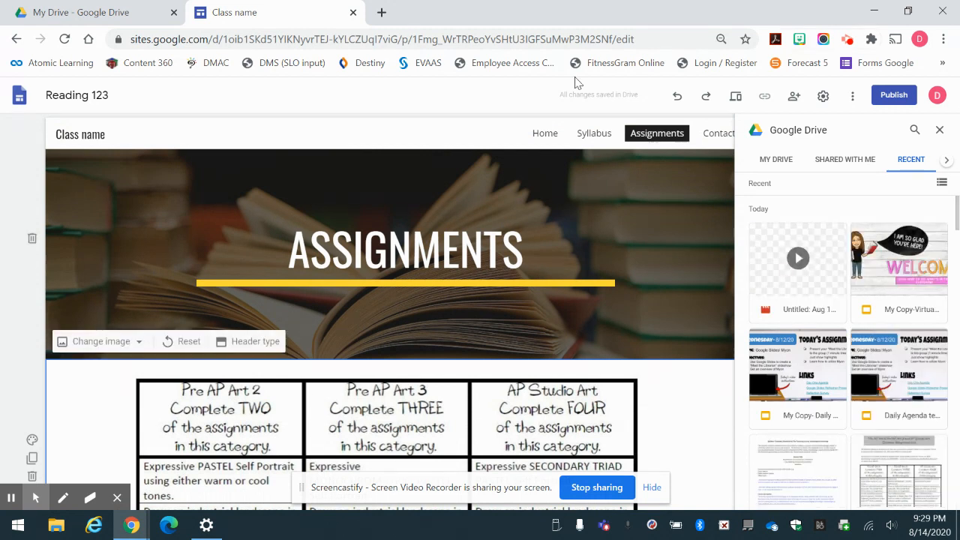
Insert the Contact Me slides from Drive on the Contact Me page and widen them across the section.
left_click(716, 135)
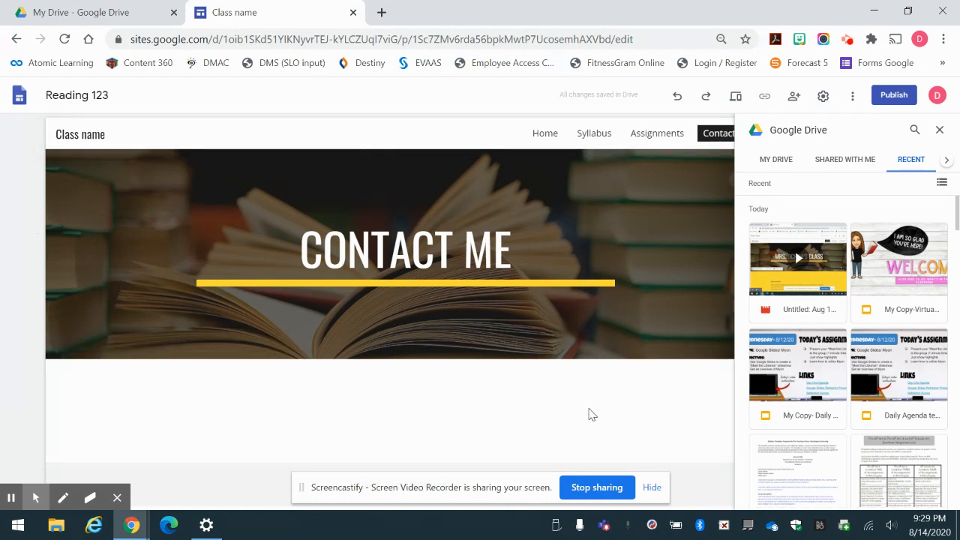
scroll(716, 338, "down", 1)
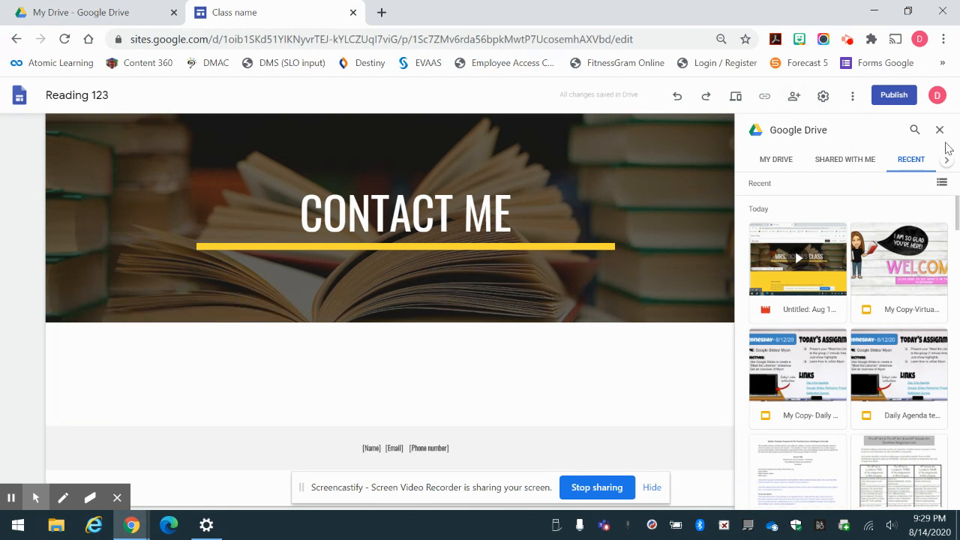
scroll(900, 281, "down", 10)
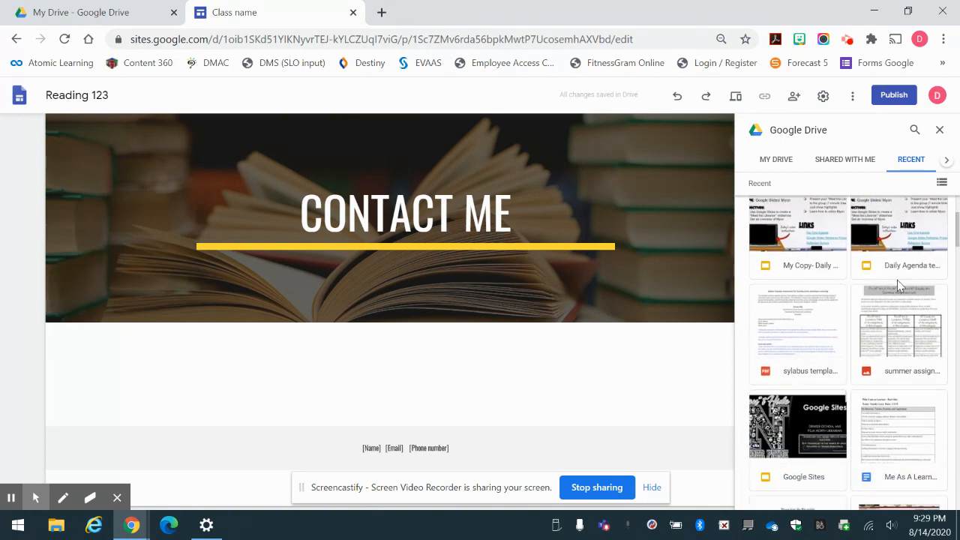
scroll(900, 284, "down", 10)
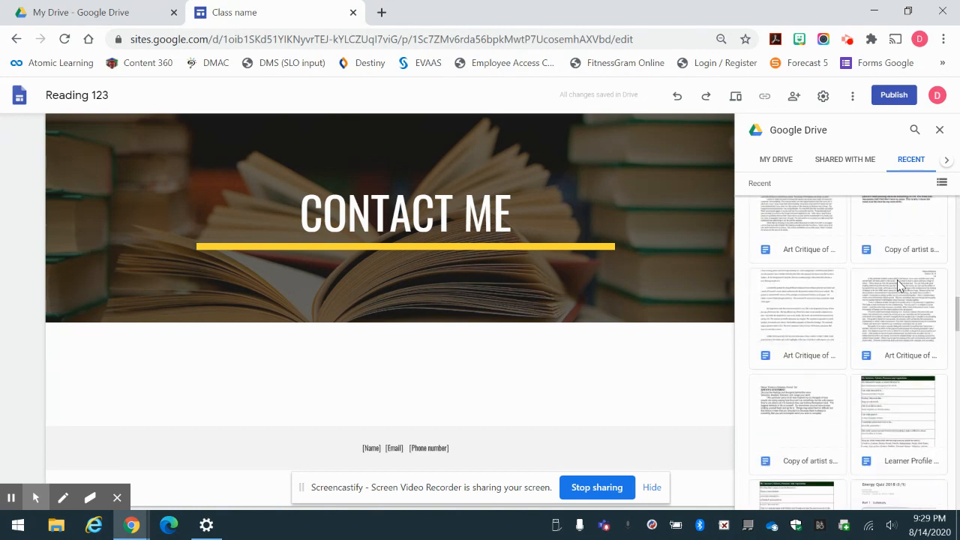
scroll(900, 281, "down", 5)
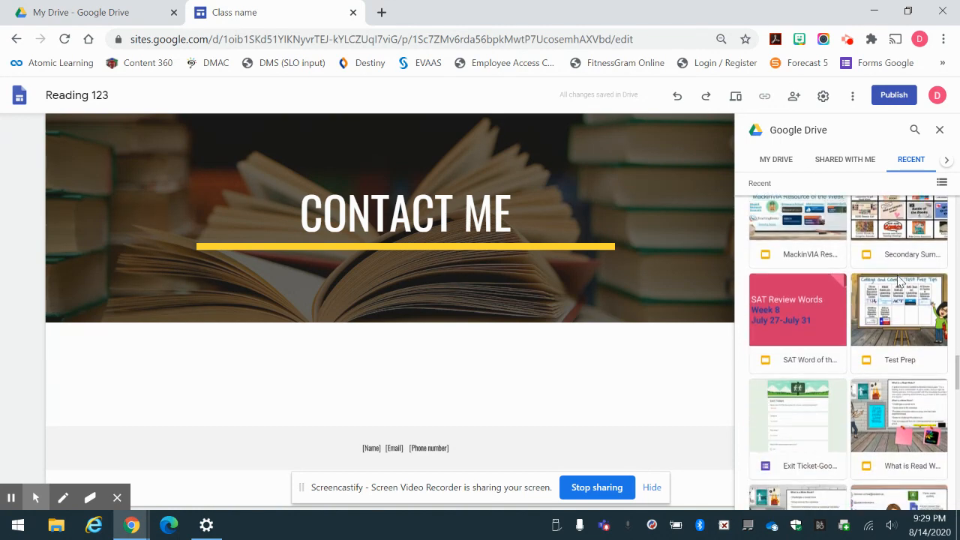
left_click(897, 298)
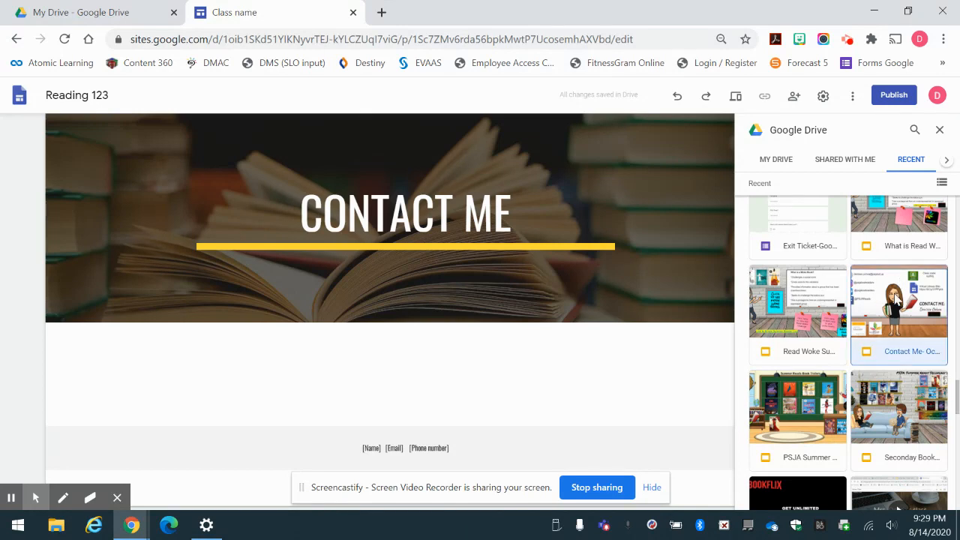
left_click(931, 496)
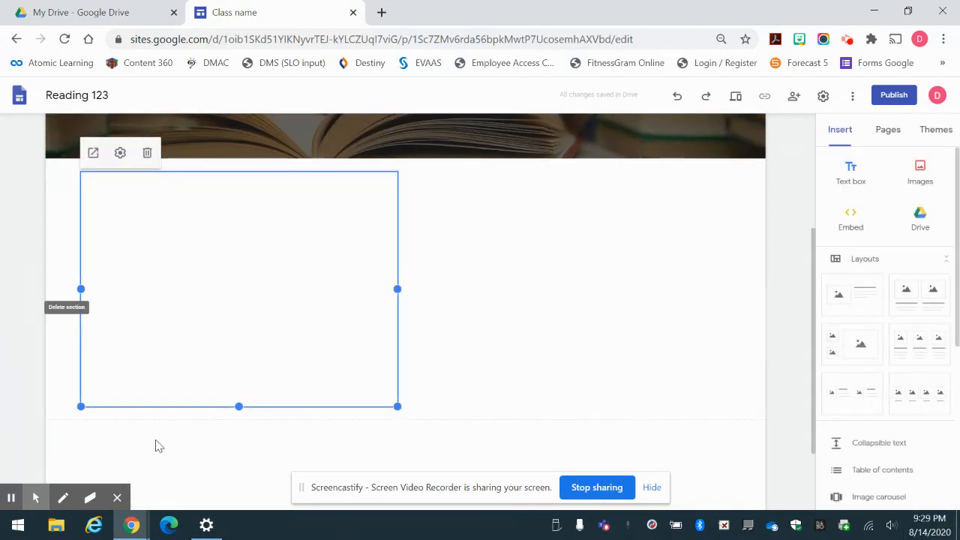
left_click_drag(397, 407, 454, 431)
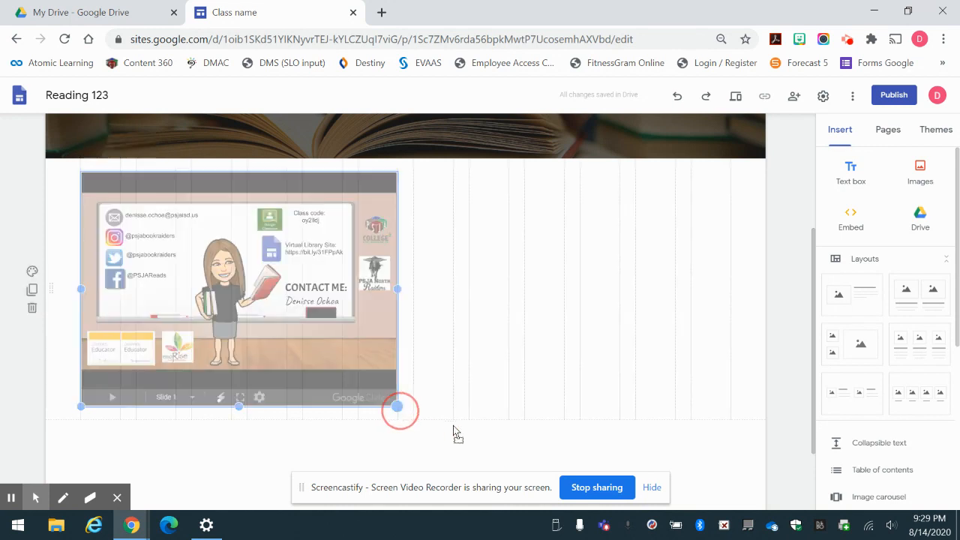
left_click_drag(632, 440, 741, 364)
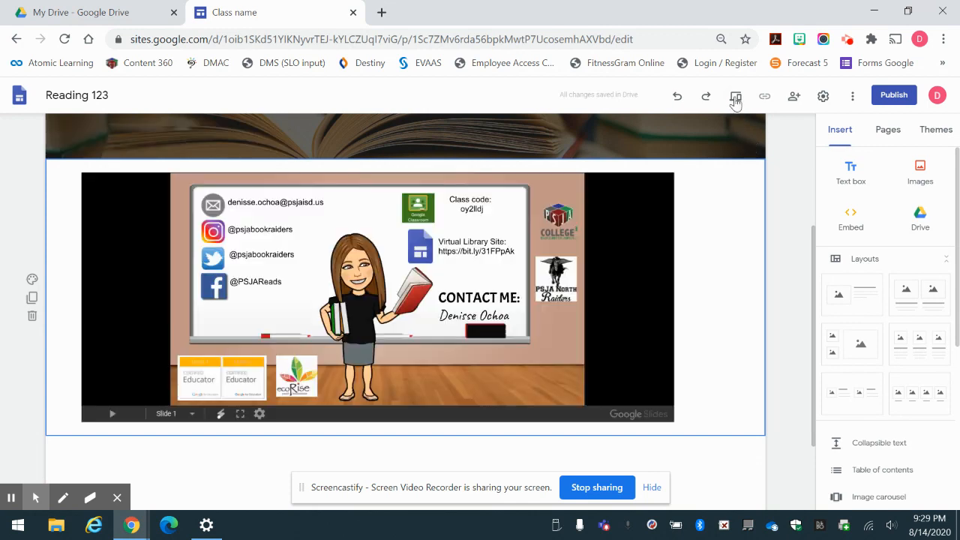
Preview the site, test the college logo link, then return to Home and exit preview.
left_click(734, 97)
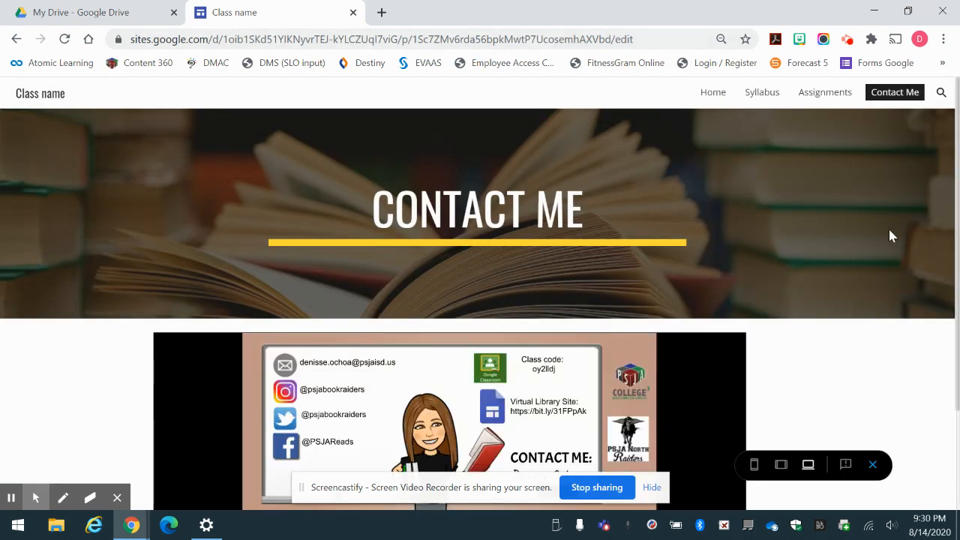
scroll(742, 159, "down", 2)
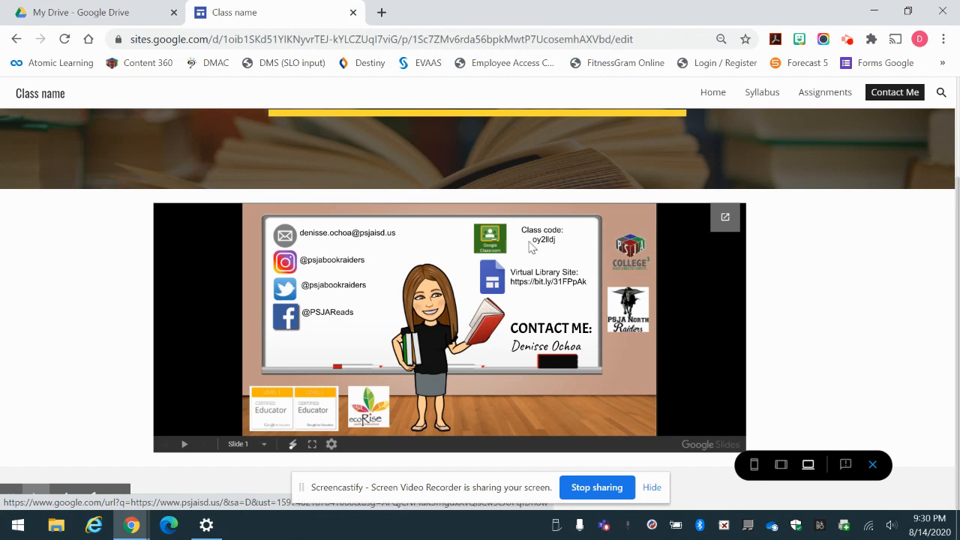
left_click(628, 252)
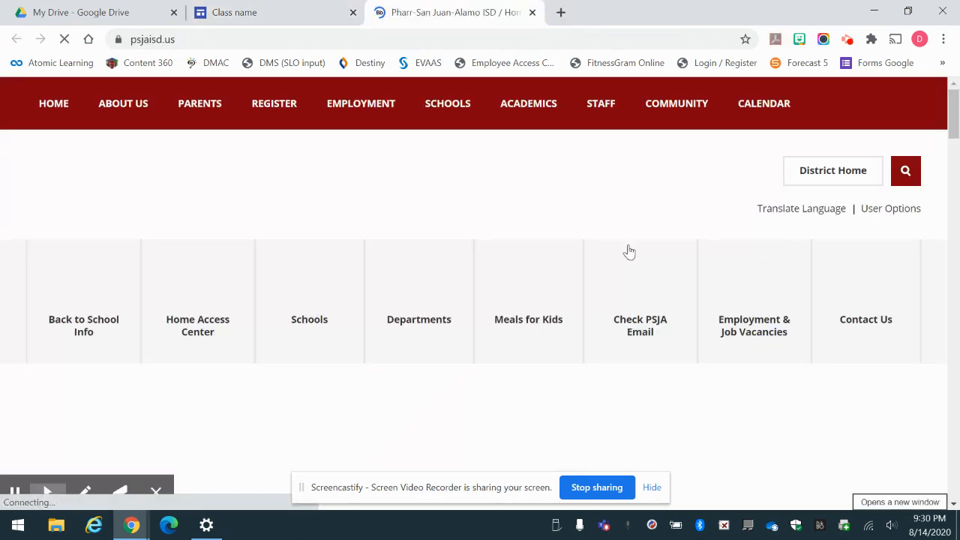
left_click(532, 12)
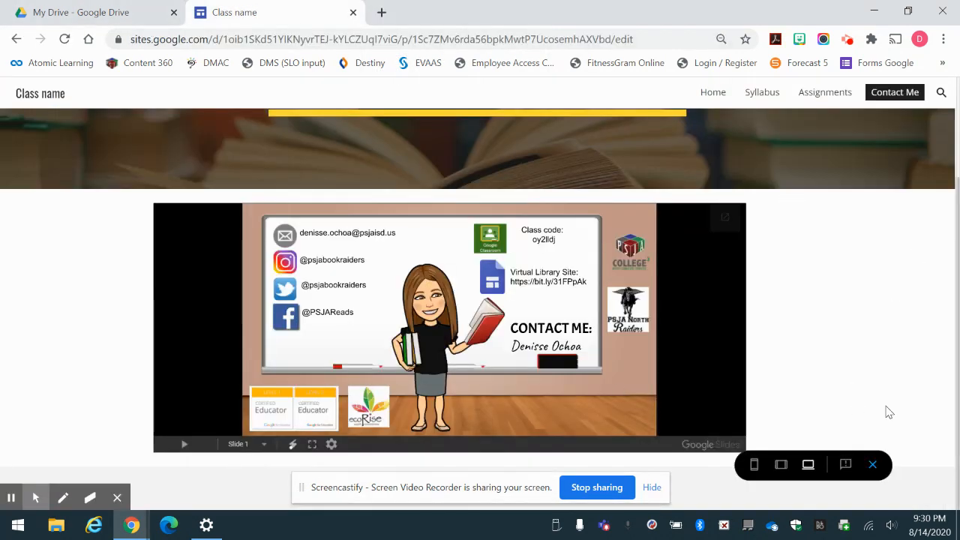
scroll(862, 344, "up", 2)
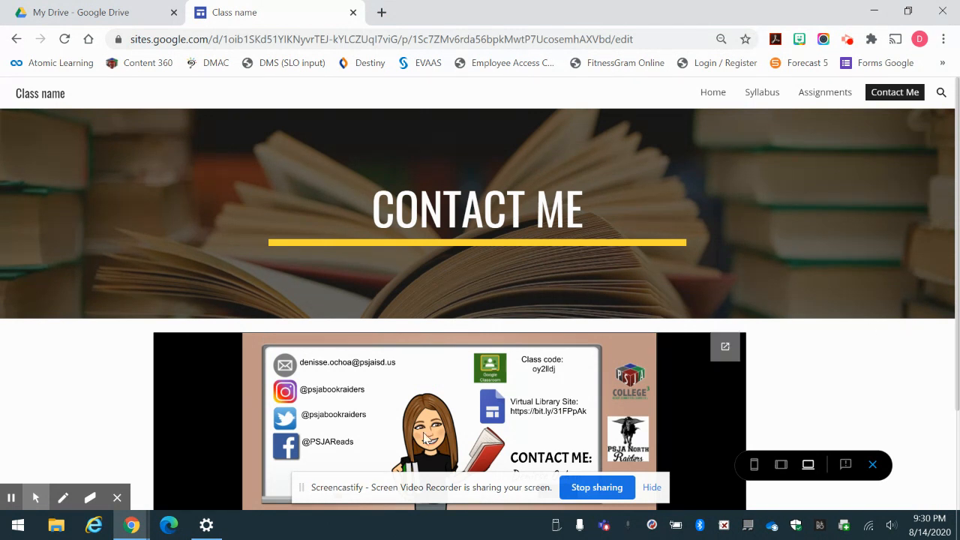
left_click(713, 99)
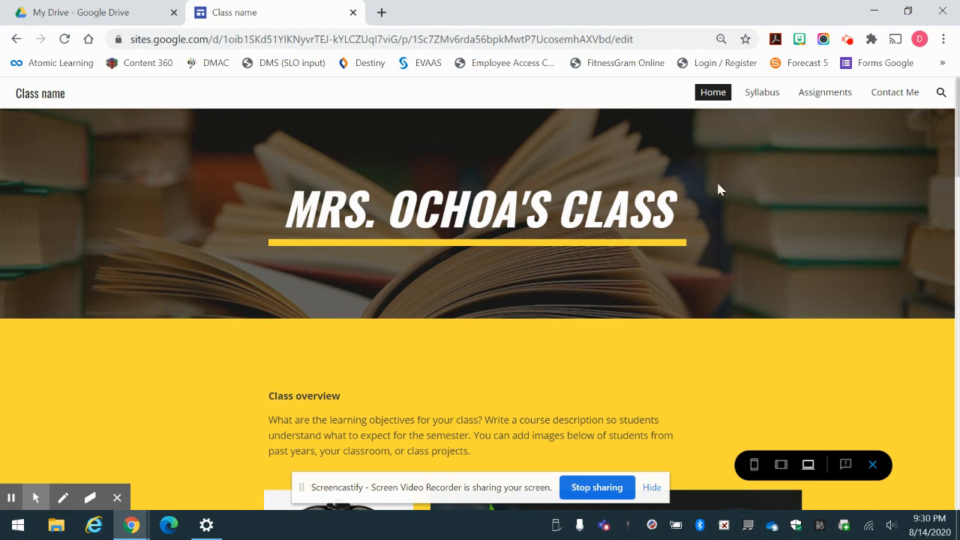
left_click(871, 464)
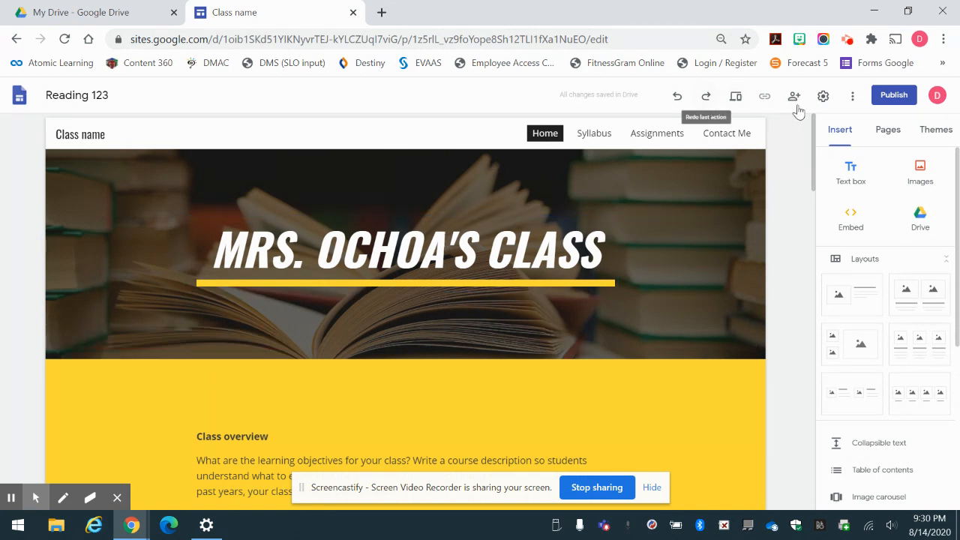
Set the publish web address to reading-123 and bring up the site's viewer-access settings.
left_click(903, 98)
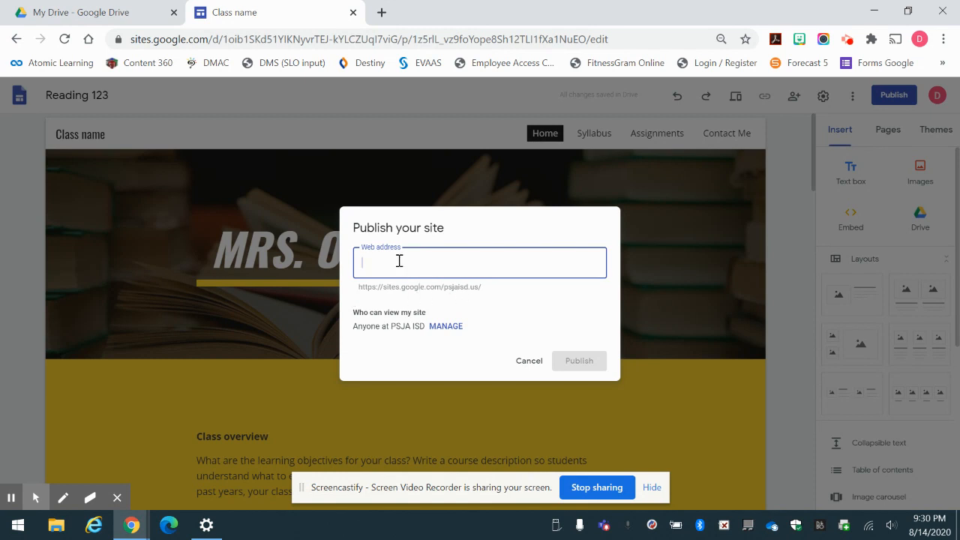
type("reading123")
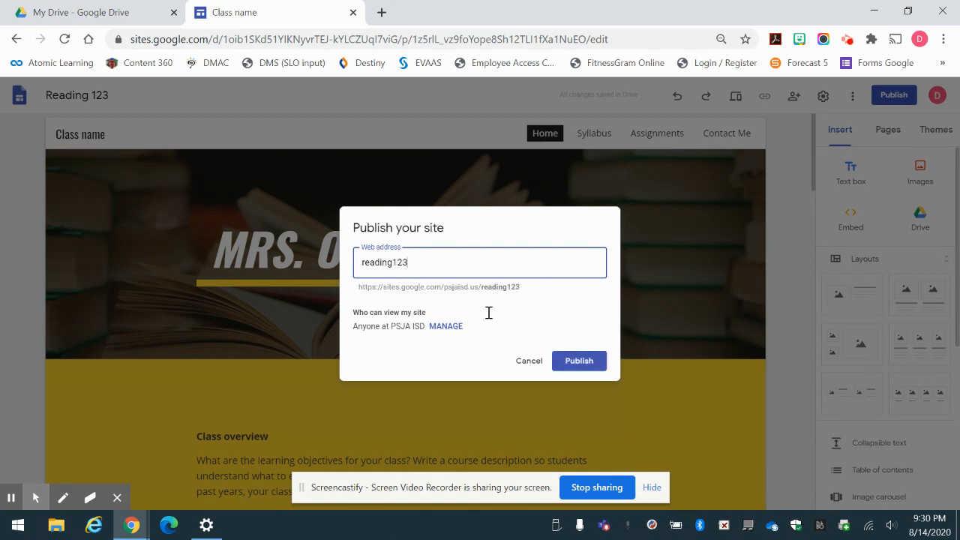
left_click(394, 261)
type("-")
left_click(453, 326)
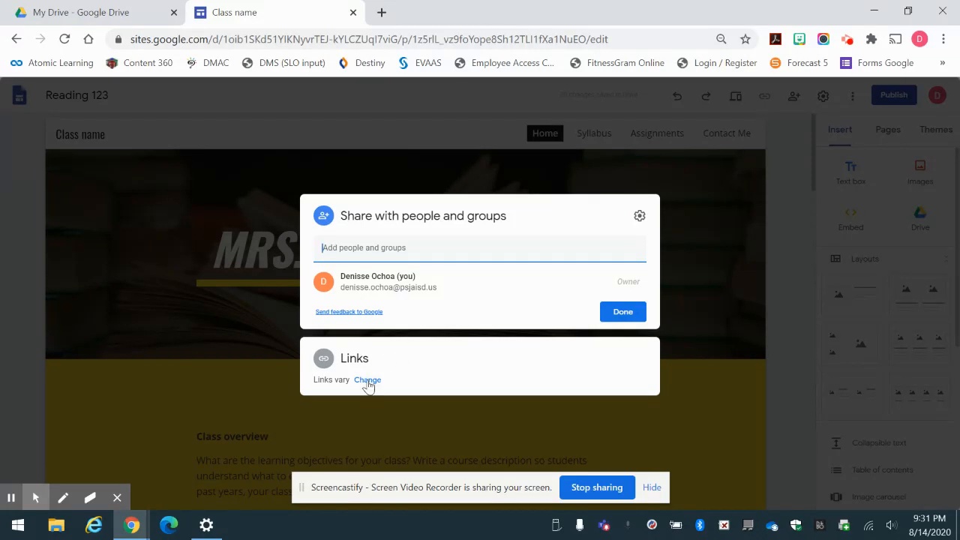
Make the published site's link access Public to anyone on the internet.
left_click(367, 380)
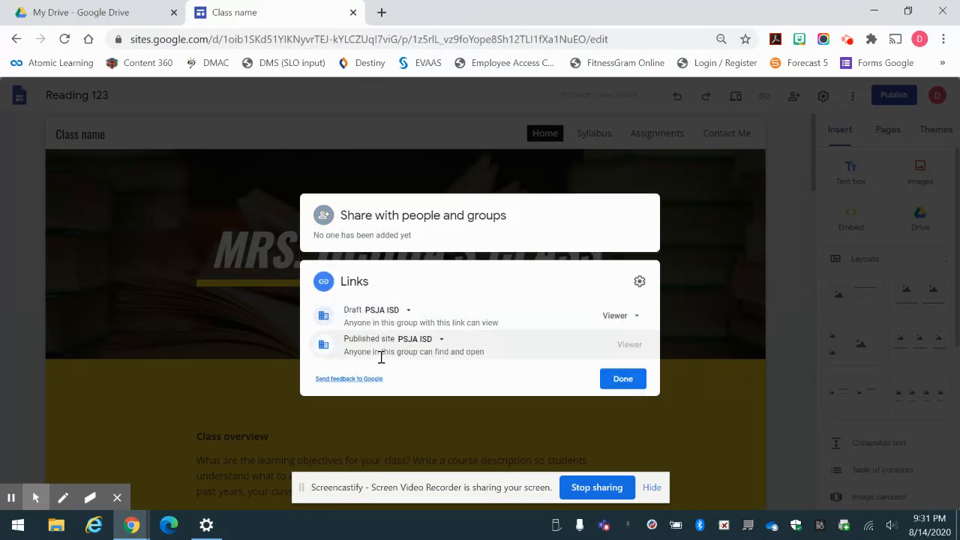
left_click(441, 342)
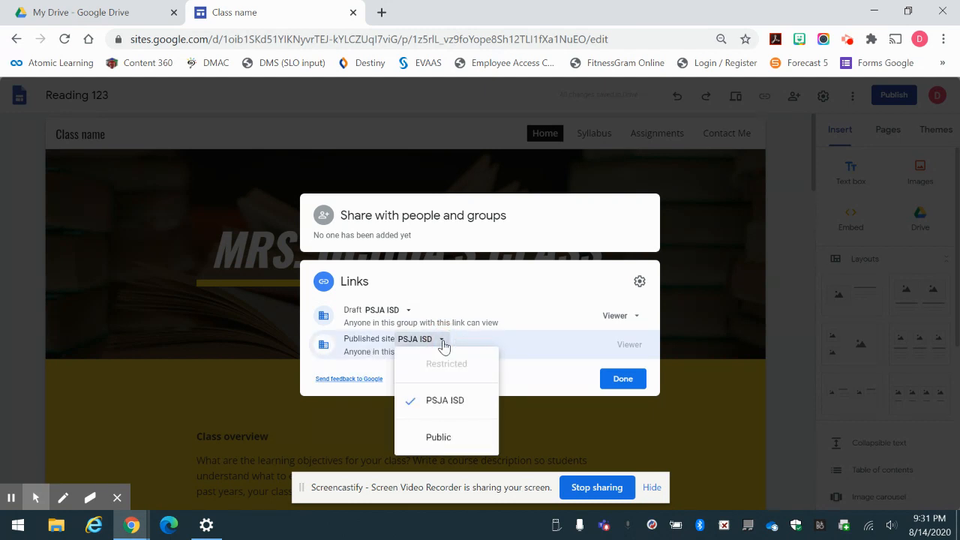
left_click(458, 436)
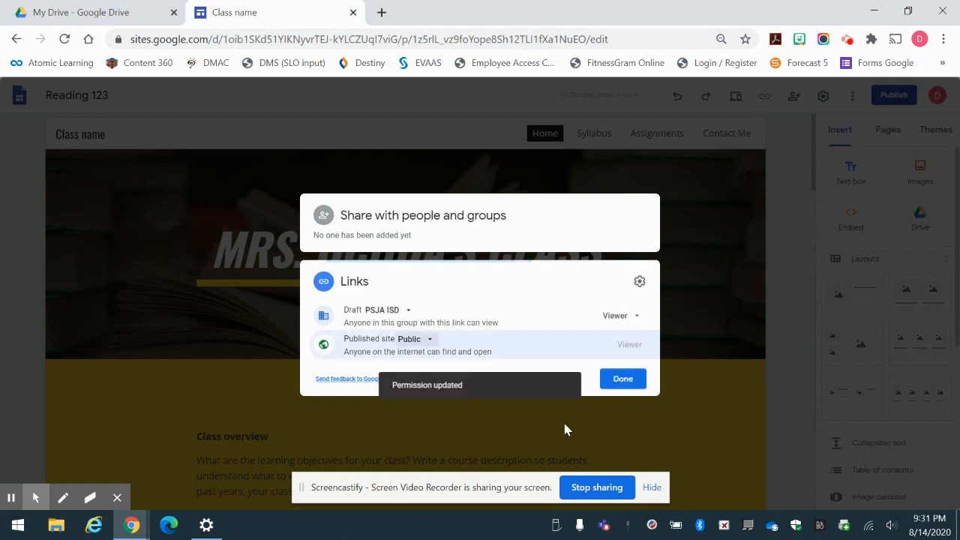
left_click(622, 378)
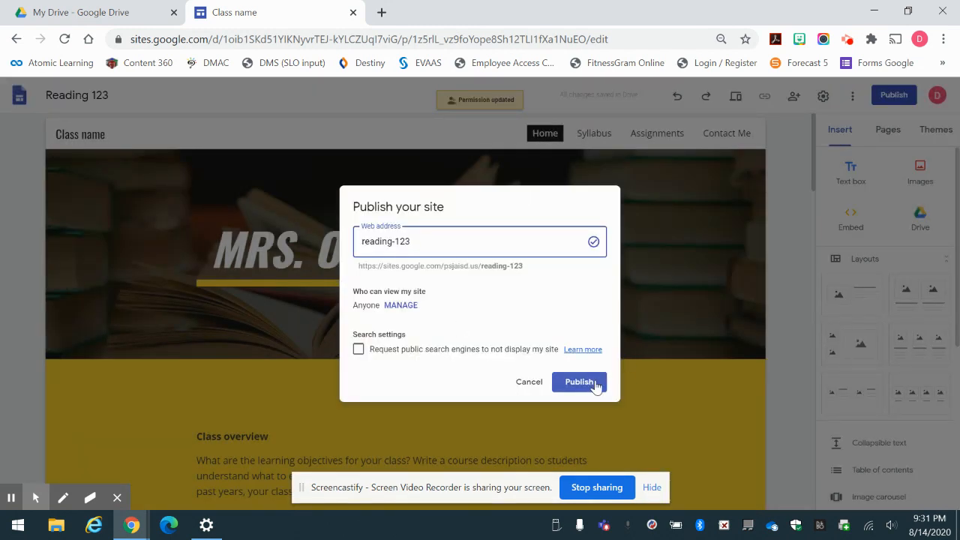
Publish the site at reading-123 and check its published link.
left_click(578, 382)
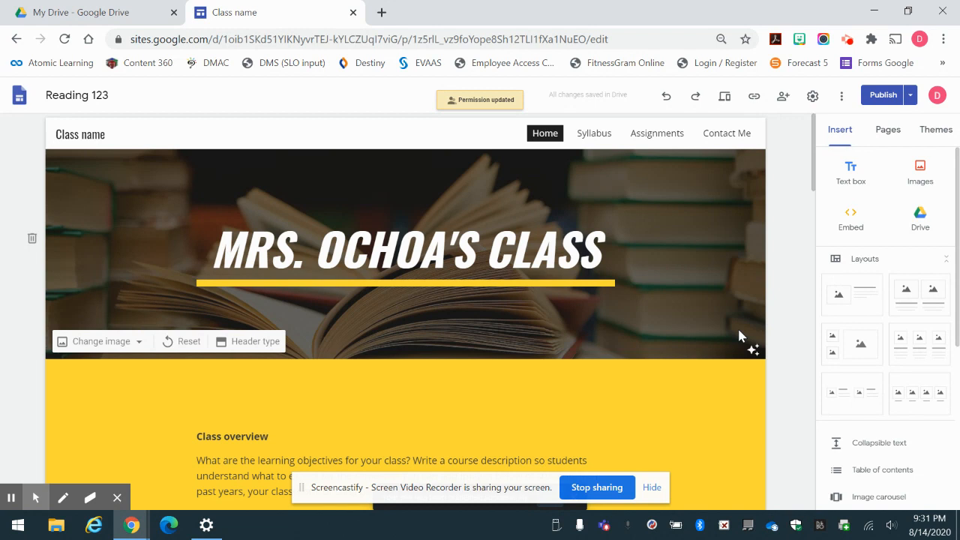
left_click(754, 97)
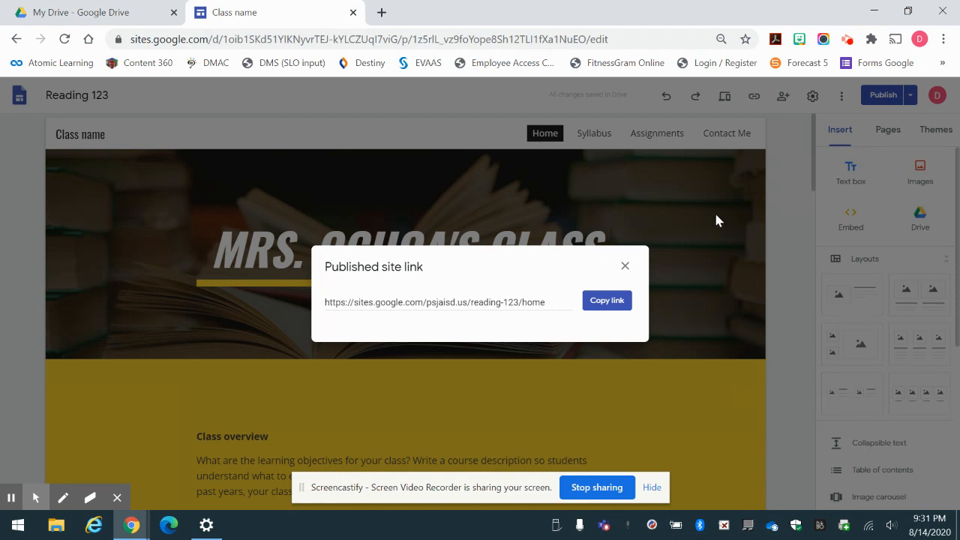
left_click(625, 266)
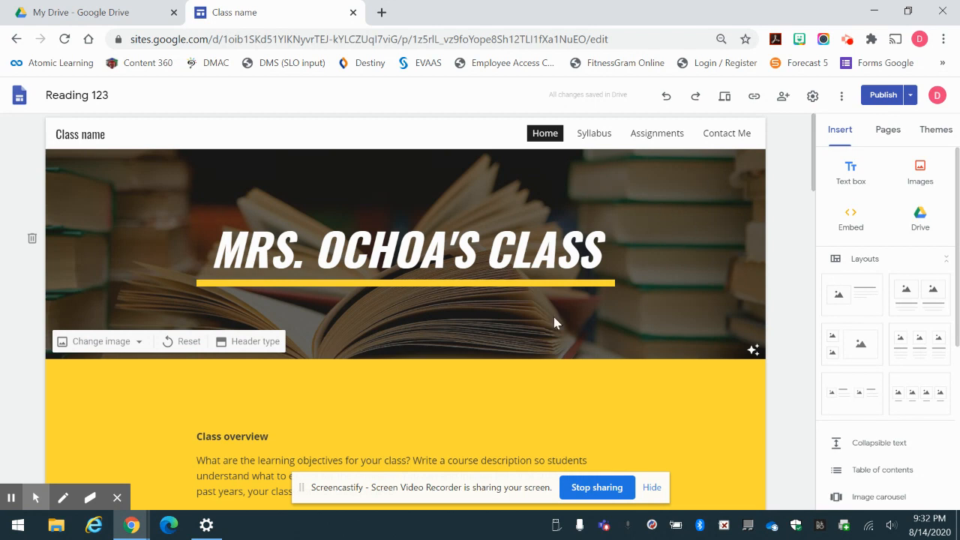
Append 123 to the home page banner title, review the changes, and publish.
left_click(613, 272)
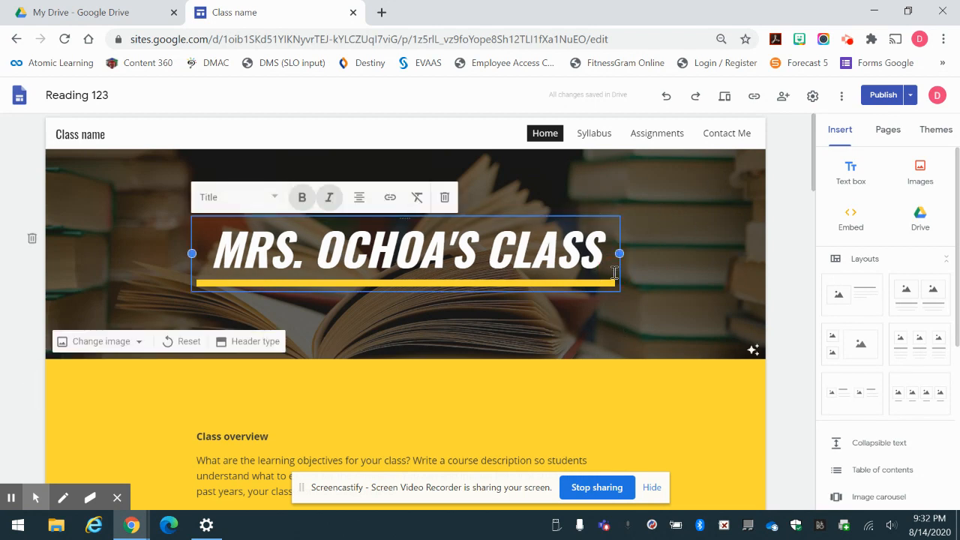
type("123")
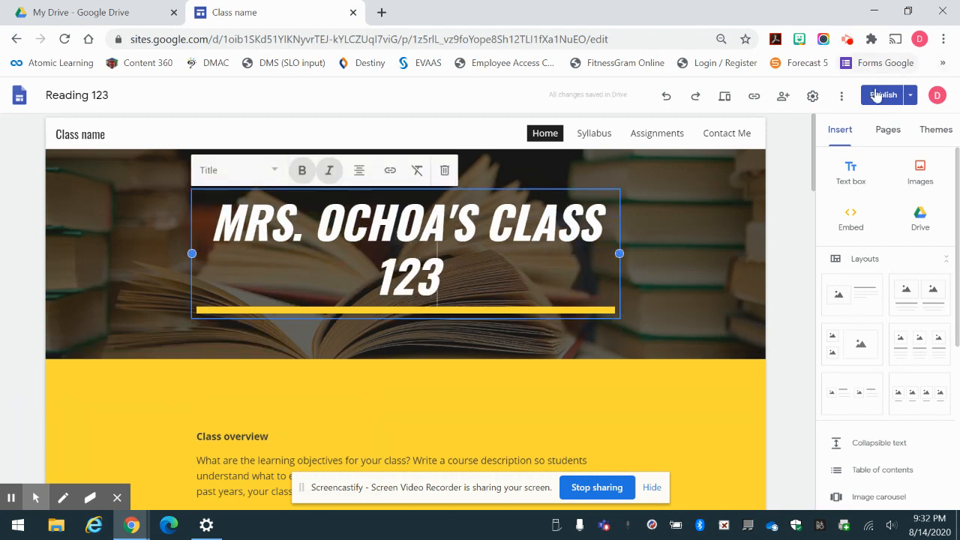
left_click(877, 95)
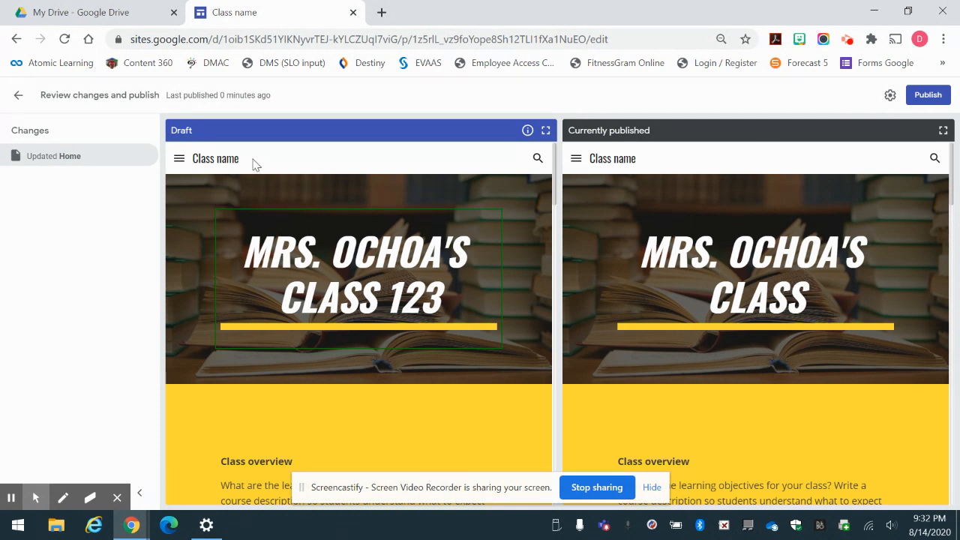
scroll(253, 165, "down", 3)
scroll(255, 165, "up", 3)
left_click(929, 95)
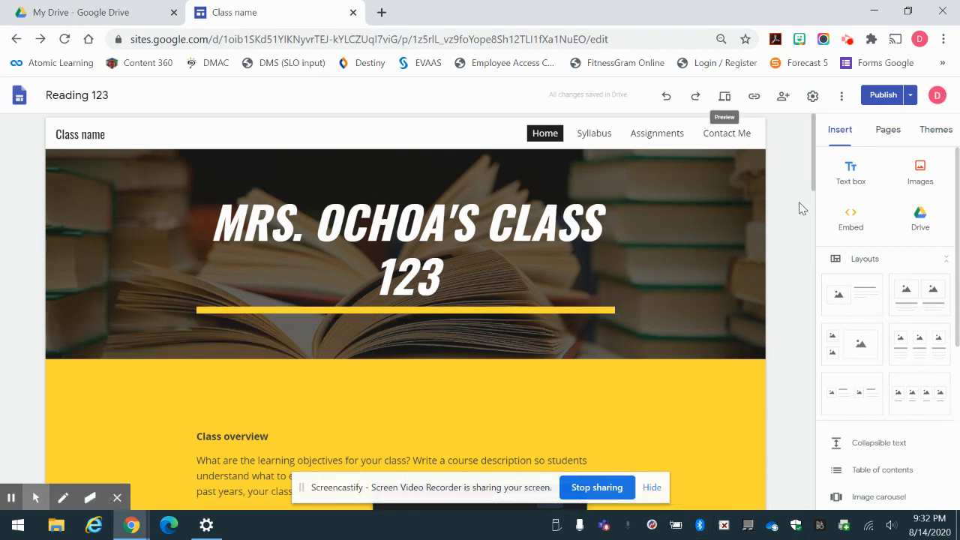
left_click(782, 96)
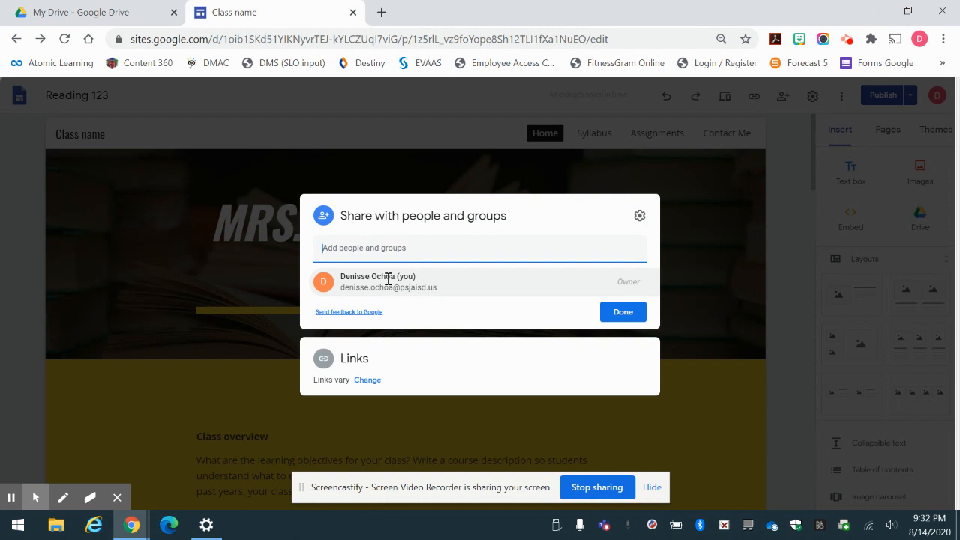
type("dia")
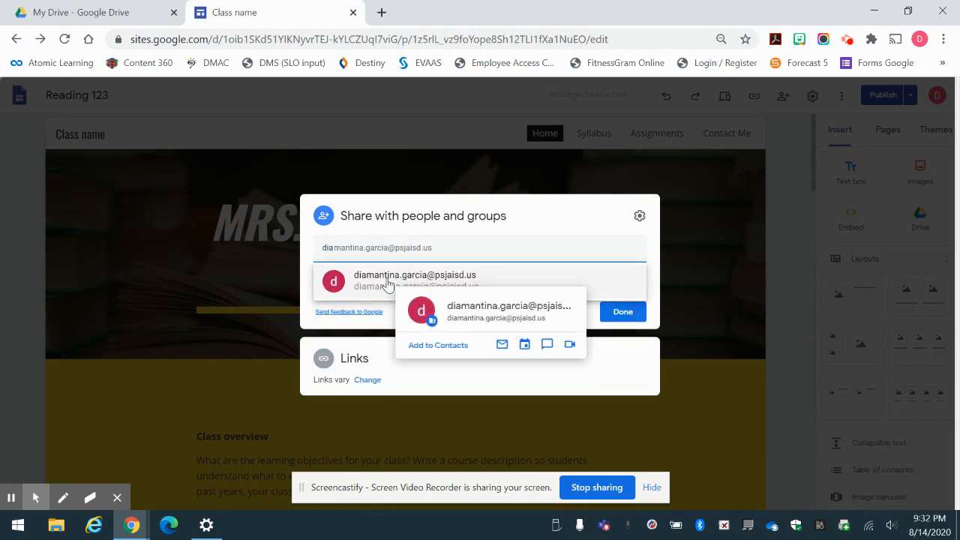
left_click(388, 281)
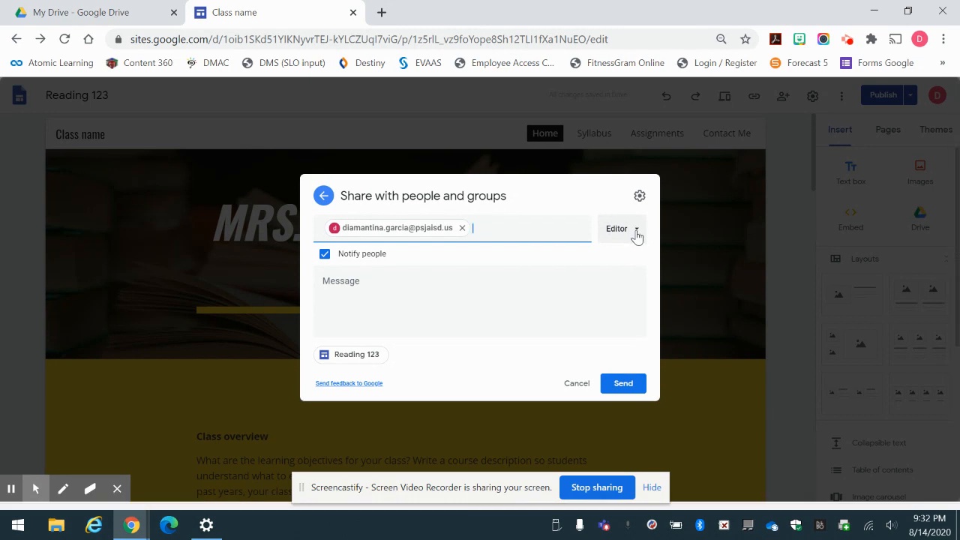
left_click(635, 236)
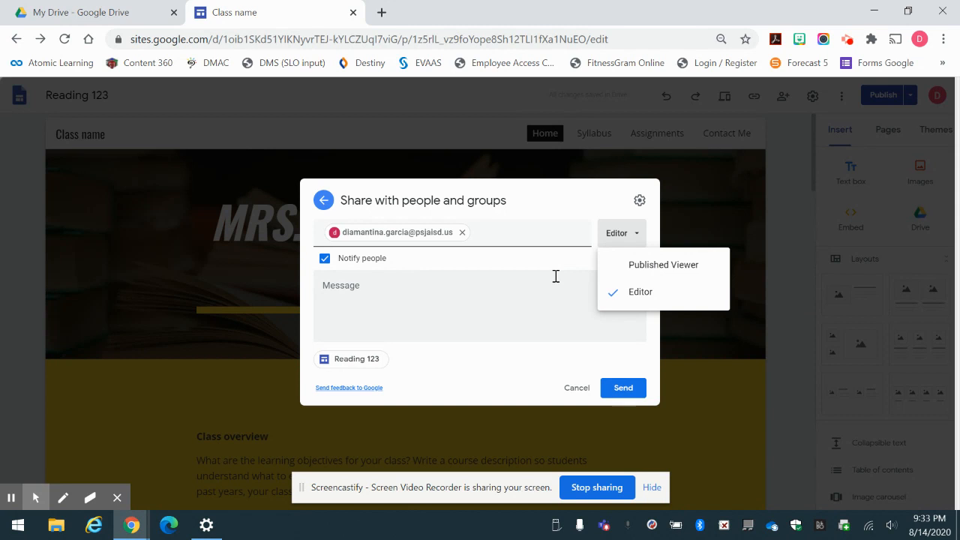
left_click(575, 388)
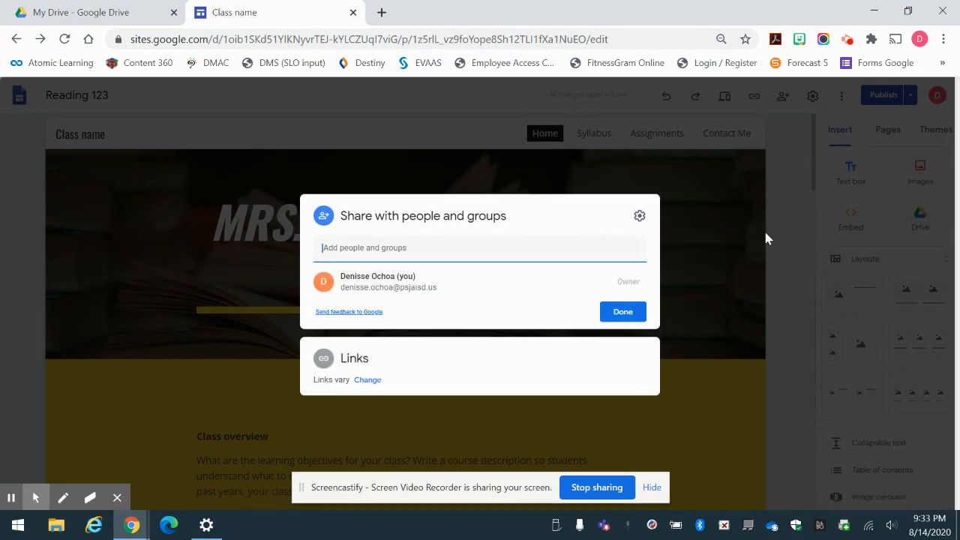
left_click(763, 228)
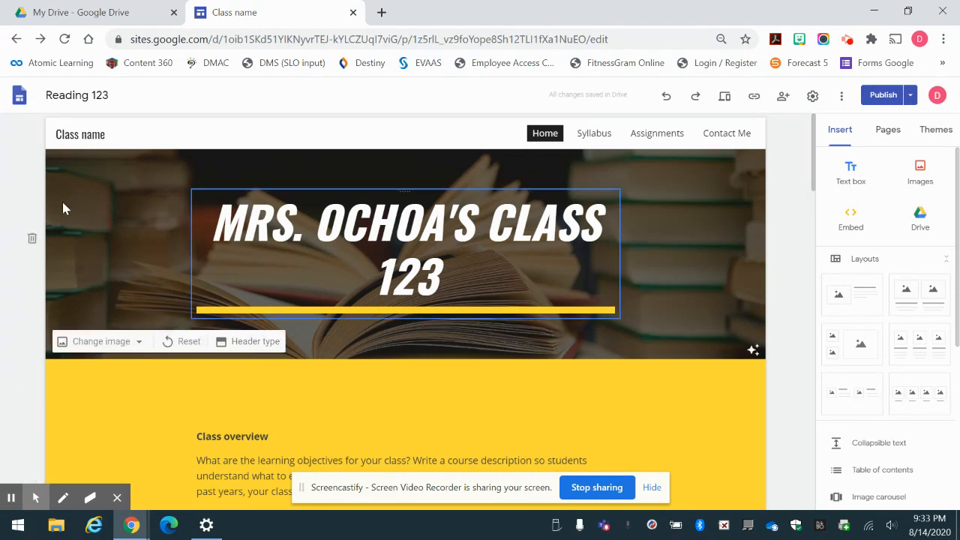
Return from the class site editor to the Google Sites home page.
left_click(17, 98)
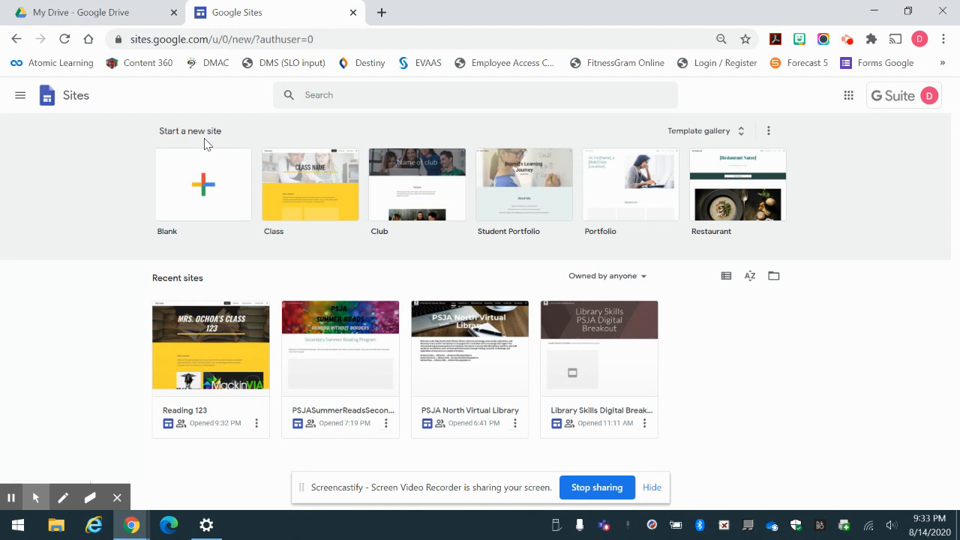
Create a site from the Student Portfolio template and name it with the student's full name.
left_click(523, 171)
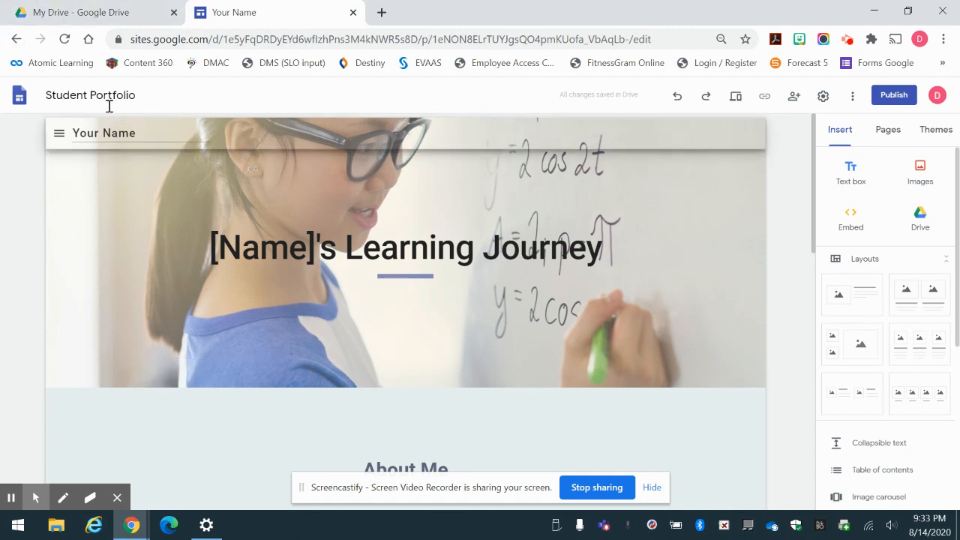
left_click(158, 95)
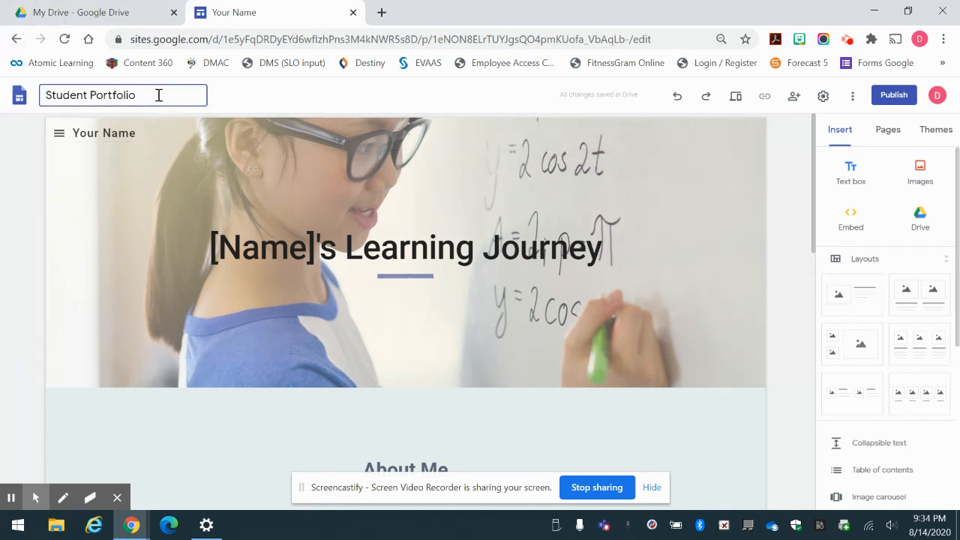
key("BackSpace")
key("BackSpace")
key("BackSpace")
key("BackSpace")
key("BackSpace")
key("BackSpace")
key("BackSpace")
key("BackSpace")
key("BackSpace")
key("BackSpace")
key("BackSpace")
key("BackSpace")
key("BackSpace")
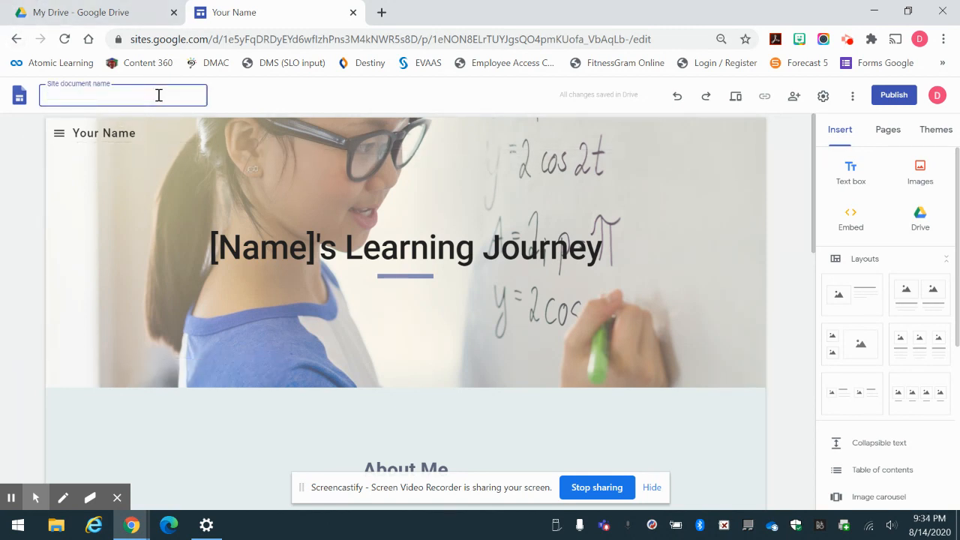
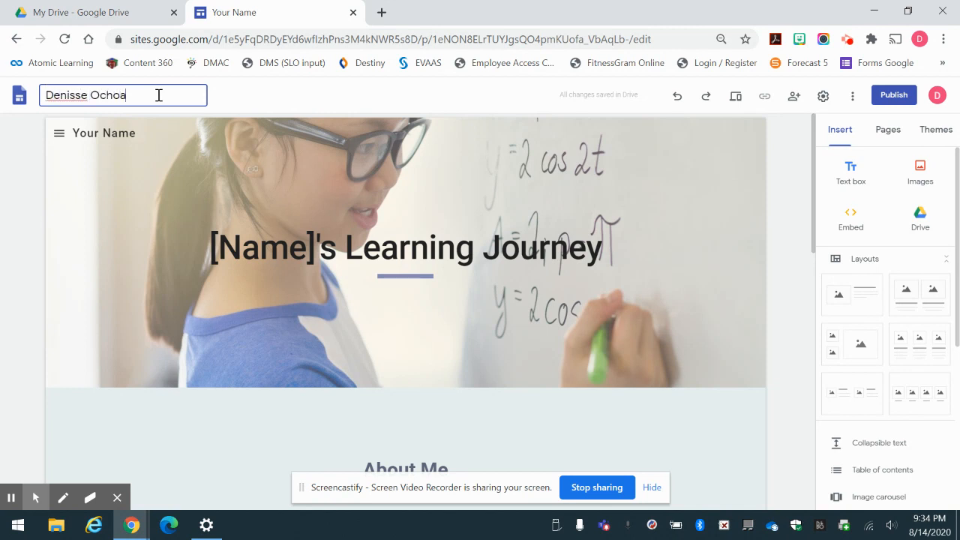
Replace the [Name] placeholder in the banner title with the student's first name.
left_click(317, 252)
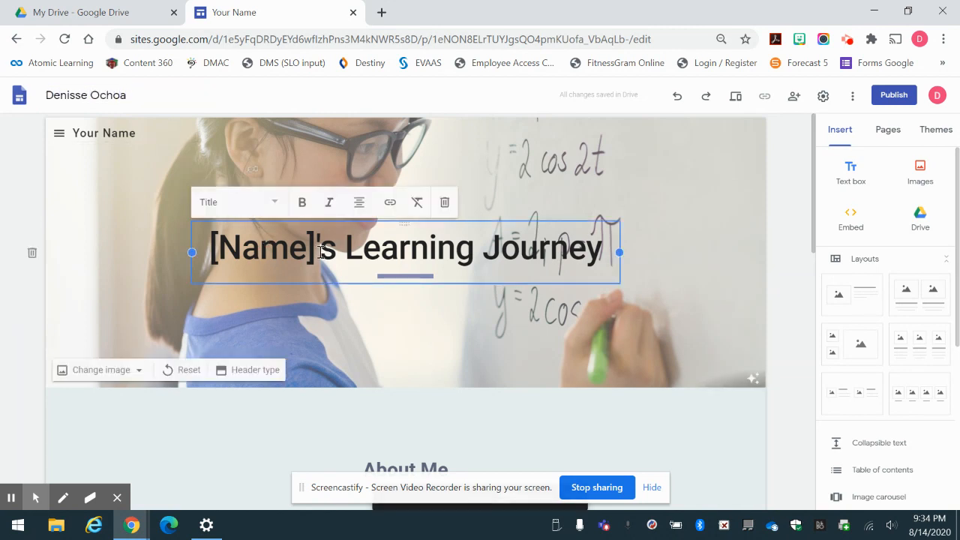
key("BackSpace")
key("BackSpace")
key("BackSpace")
key("BackSpace")
key("BackSpace")
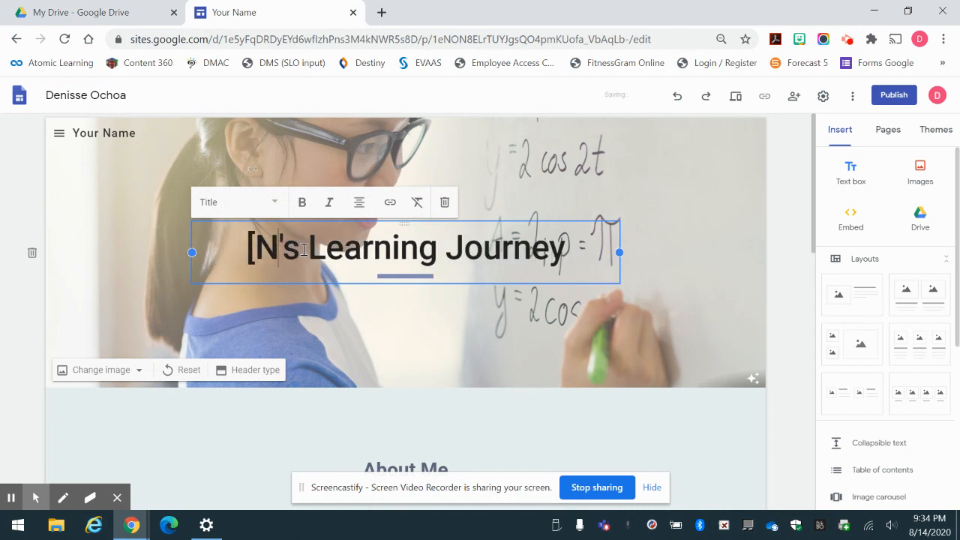
key("BackSpace")
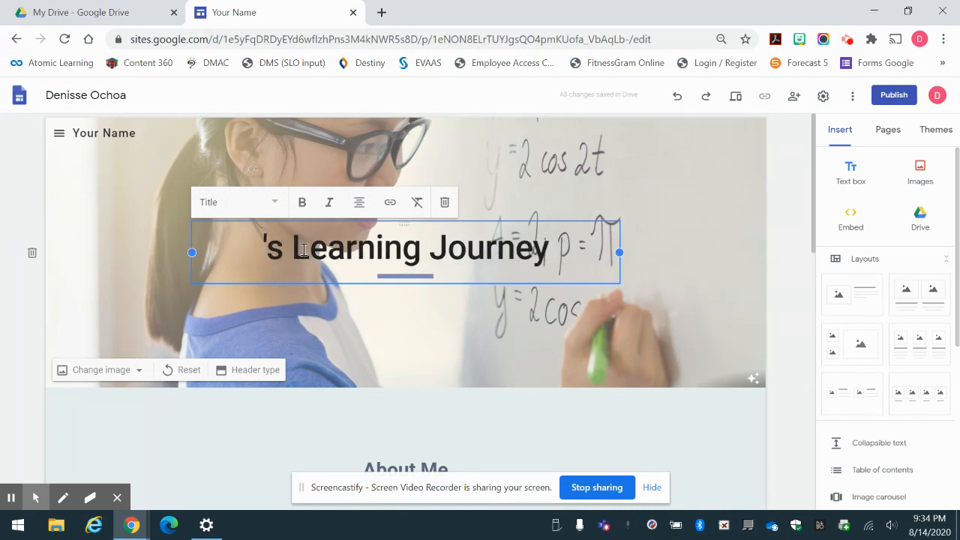
type("Denisse")
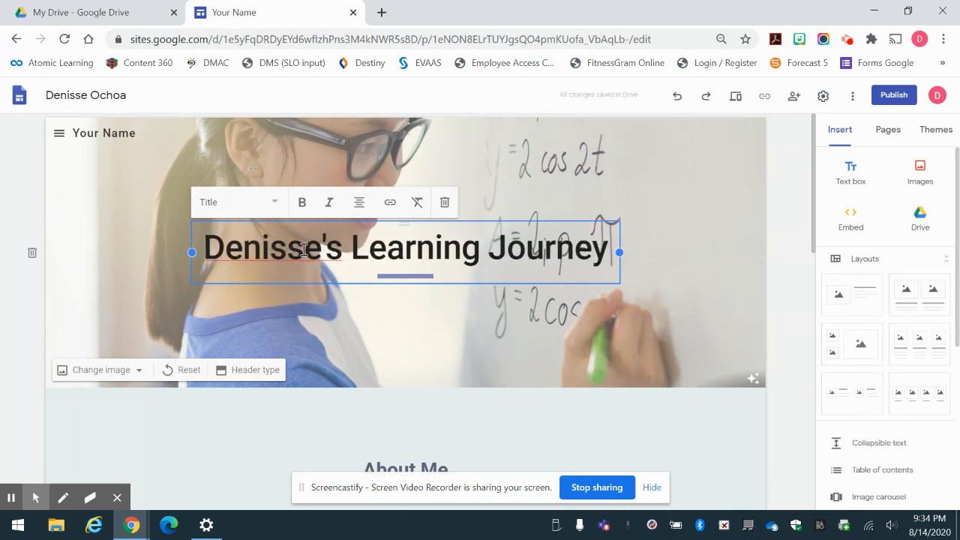
left_click(516, 308)
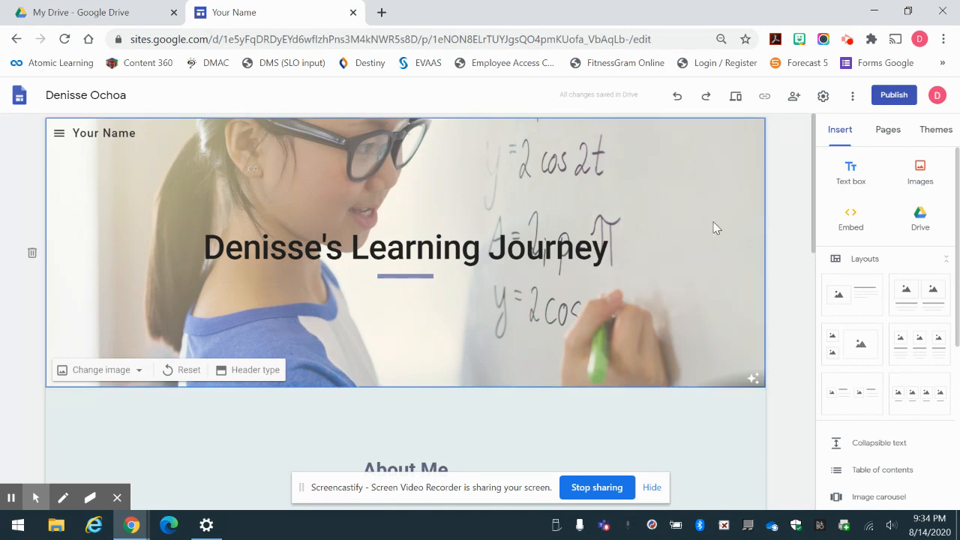
Review the portfolio's sections, then show the page list with Home, Classes and Activities.
scroll(652, 281, "down", 3)
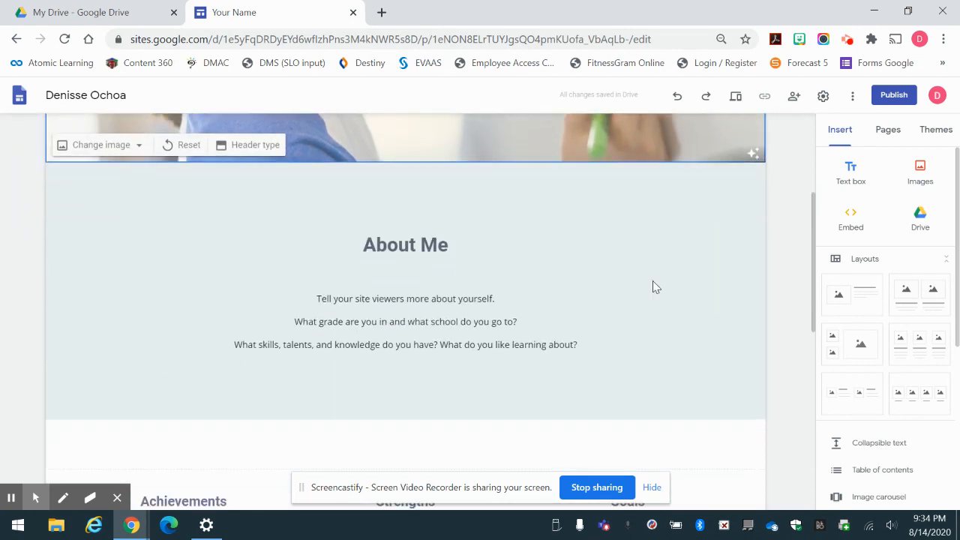
scroll(582, 317, "down", 4)
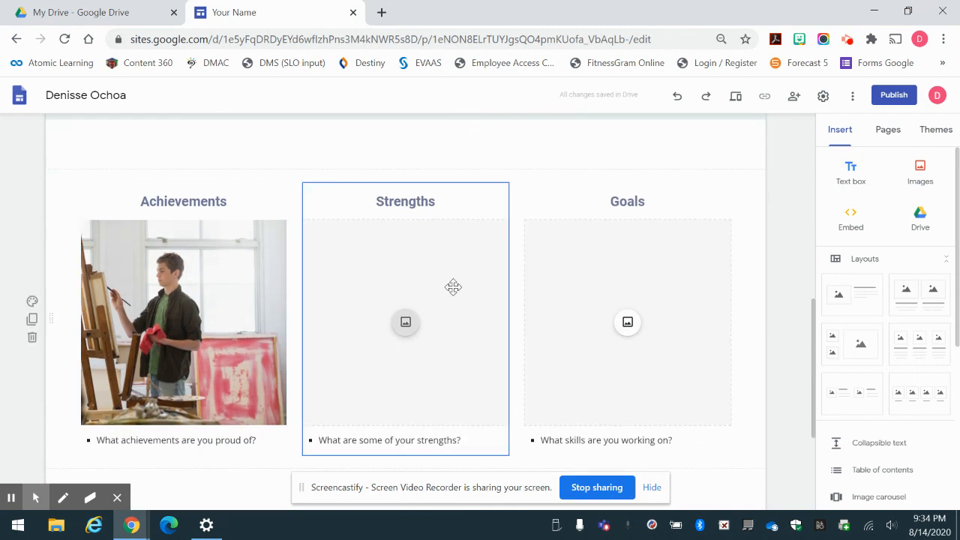
scroll(711, 272, "down", 3)
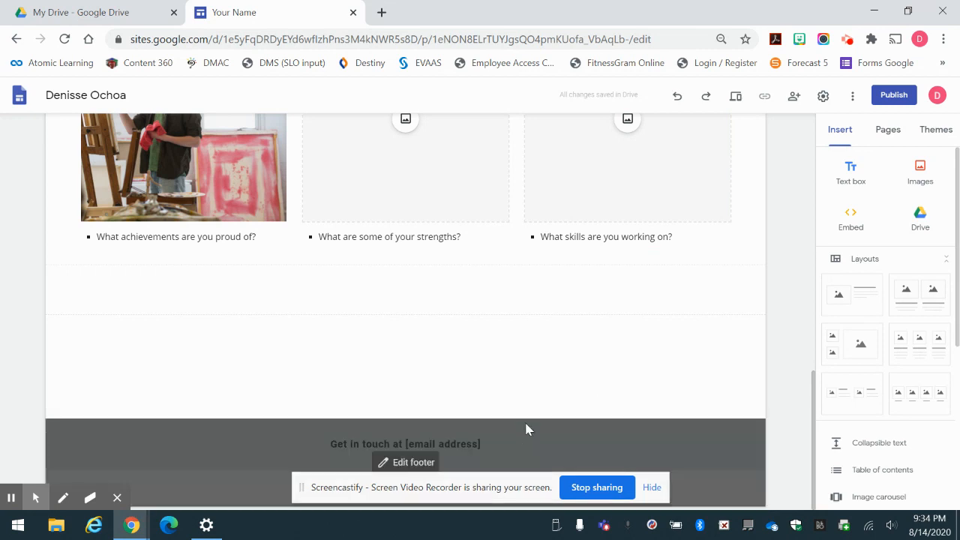
scroll(539, 407, "up", 4)
scroll(539, 404, "up", 5)
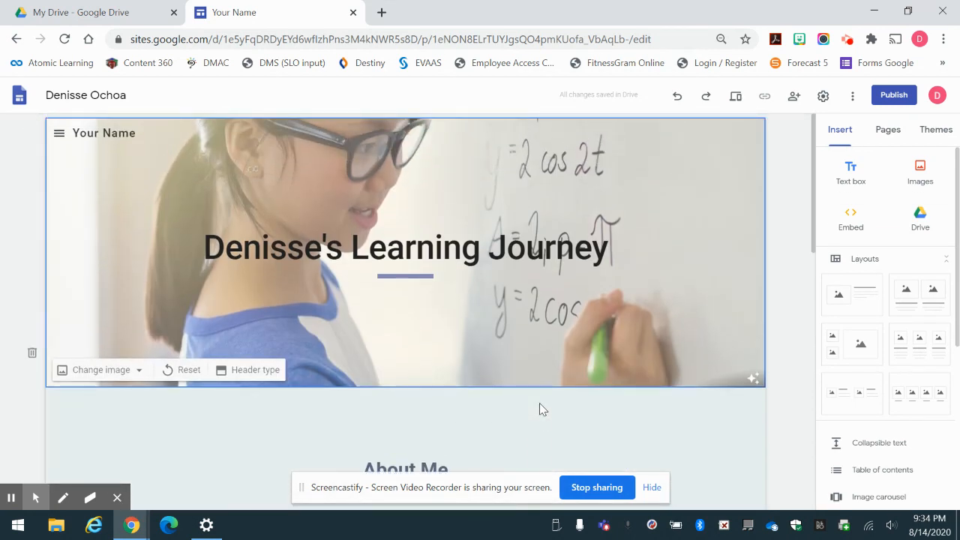
left_click(891, 135)
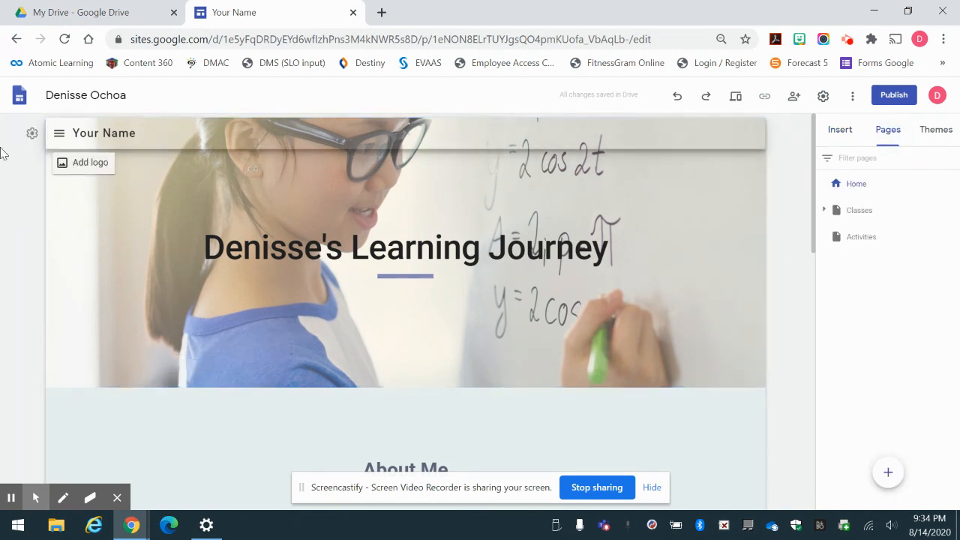
Set the site's navigation mode to Top, so Home, Classes and Activities appear in a top bar.
left_click(63, 140)
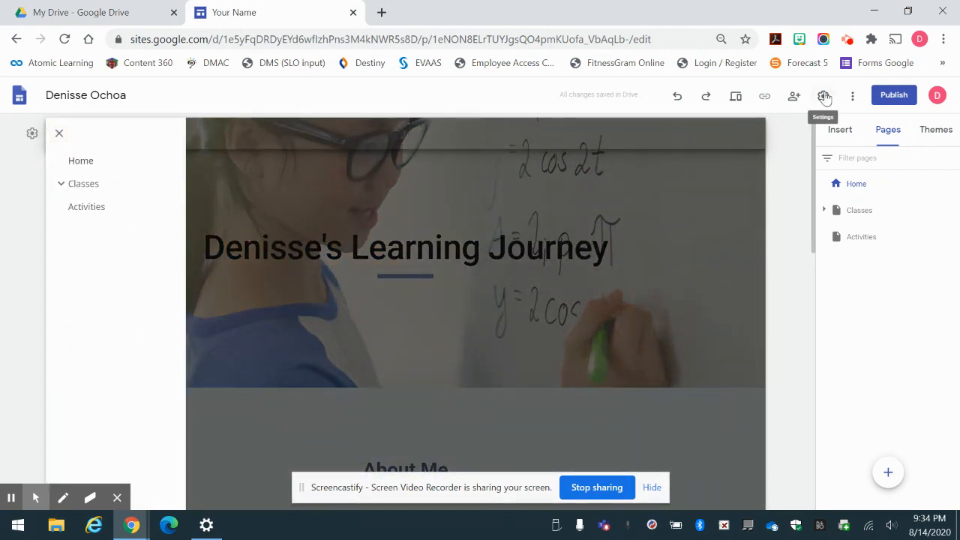
left_click(823, 96)
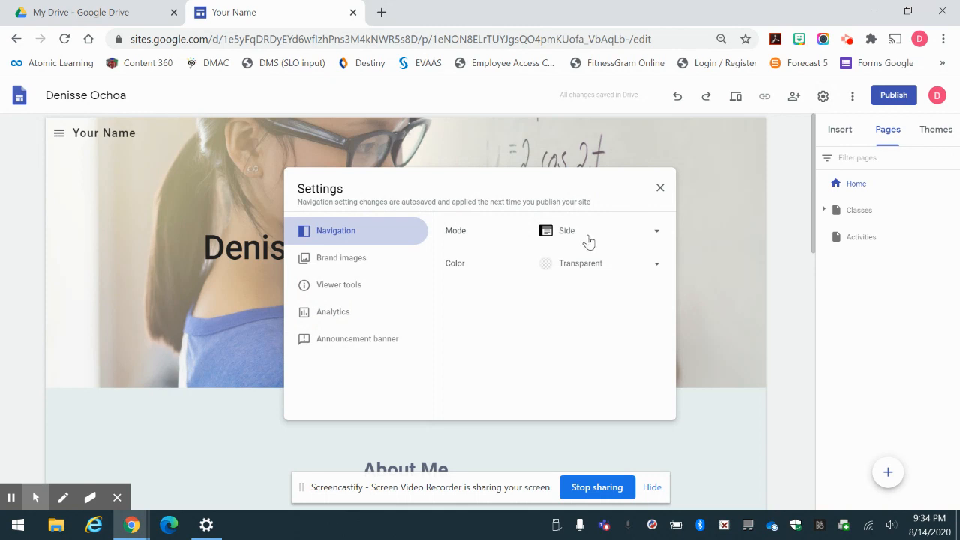
left_click(588, 239)
left_click(606, 203)
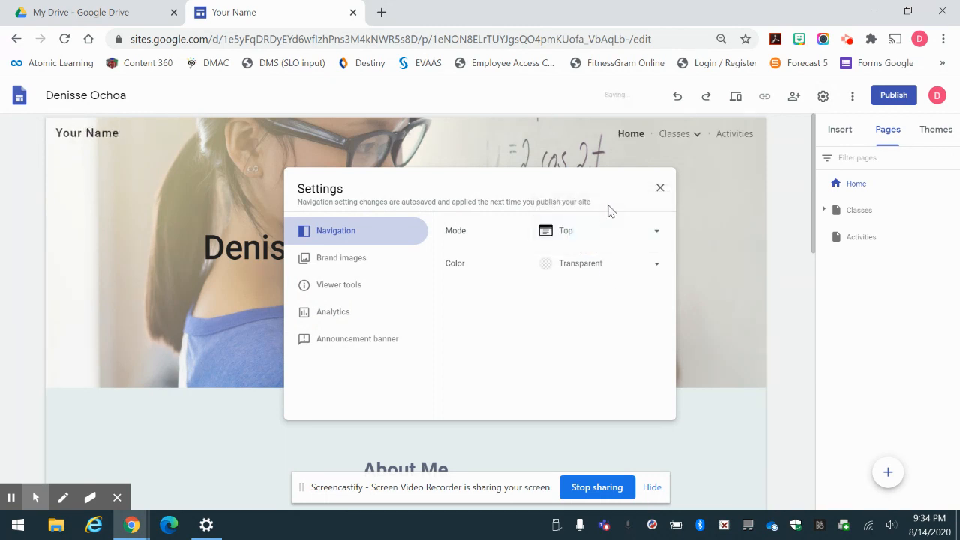
left_click(682, 144)
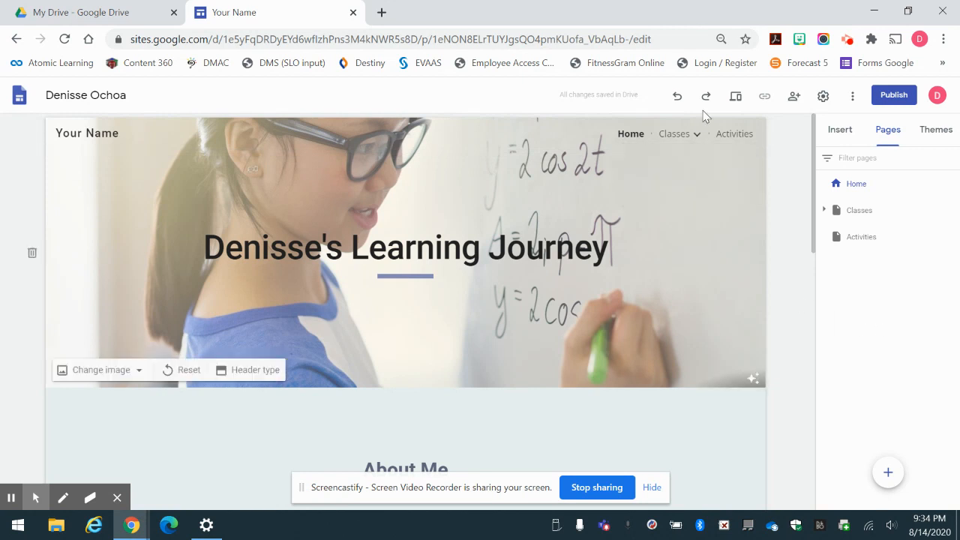
mouse_move(677, 139)
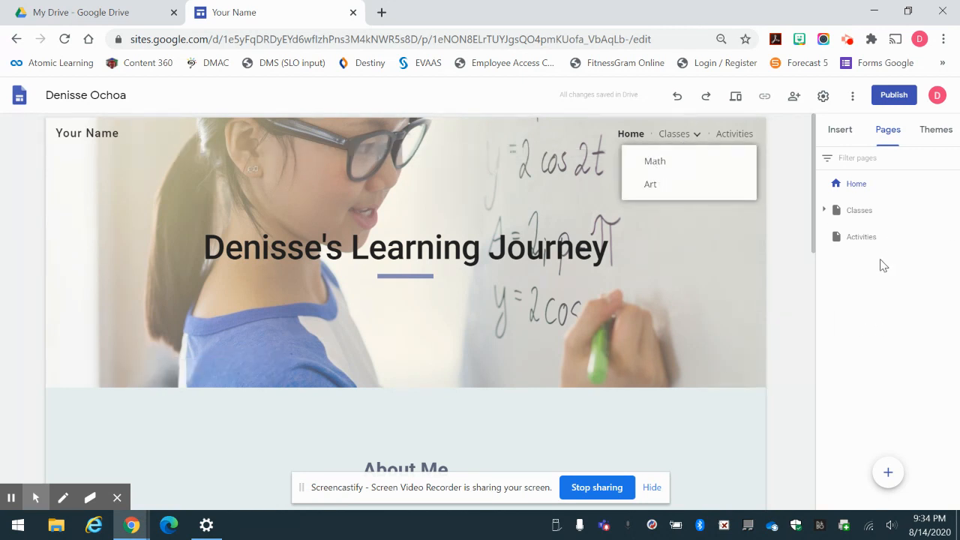
Add a subpage named Art under the Activities page.
left_click(865, 240)
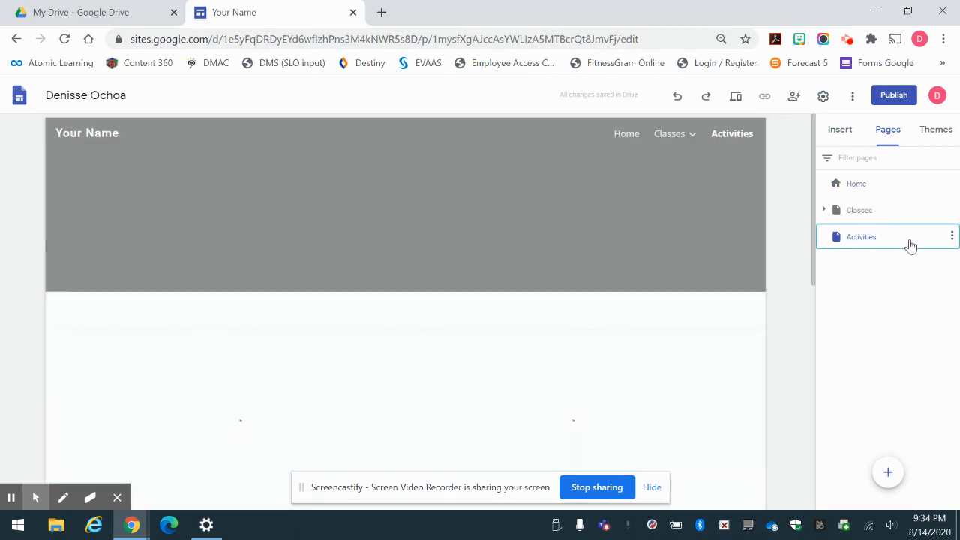
left_click(952, 238)
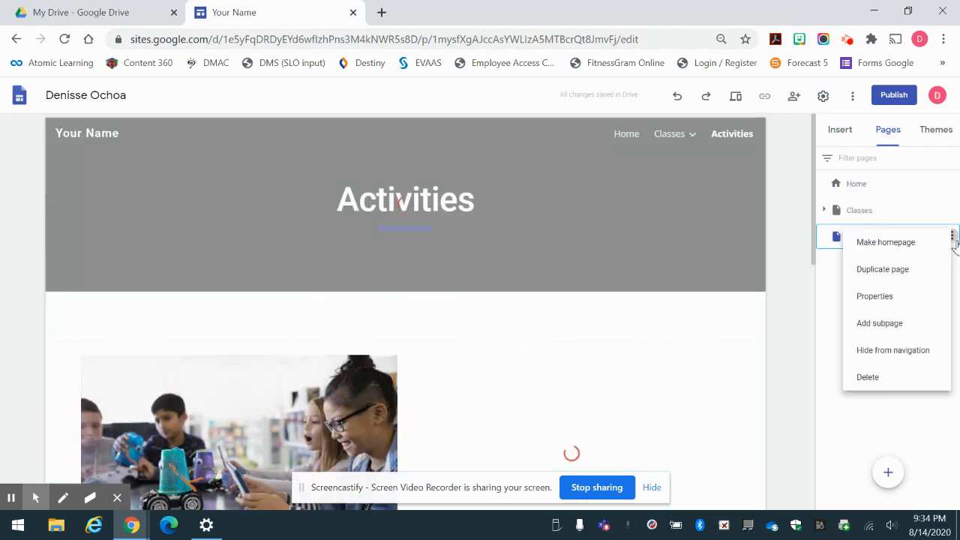
left_click(896, 325)
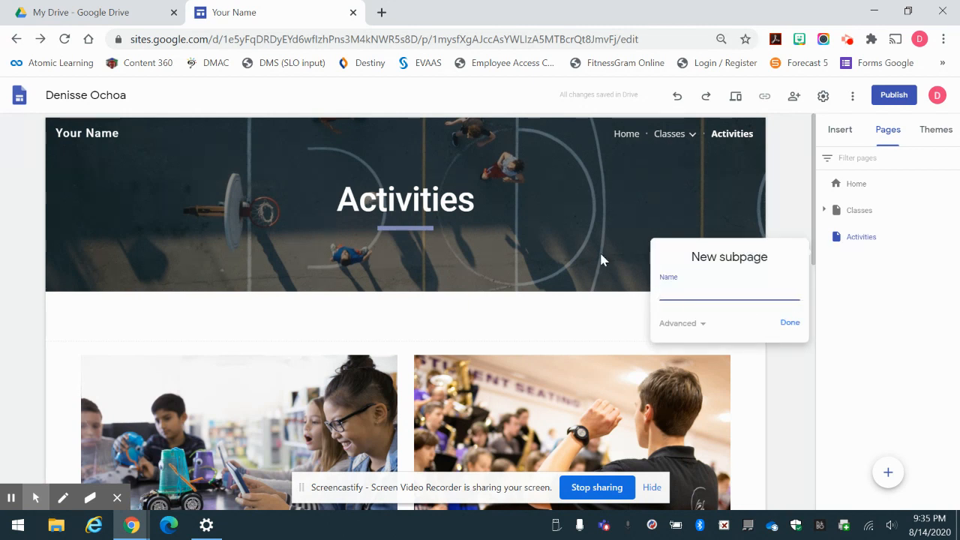
type("Art")
left_click(788, 323)
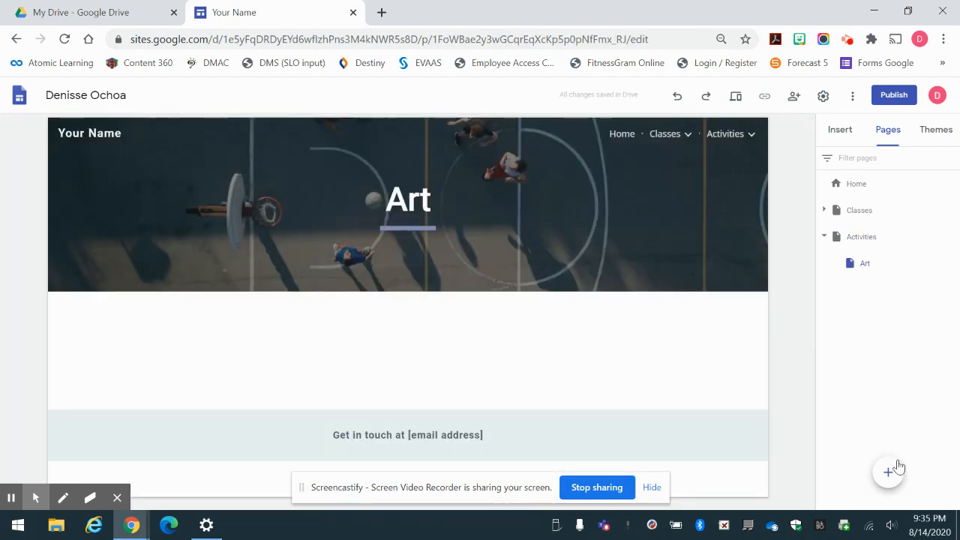
Add a second subpage named Band under Activities.
left_click(953, 236)
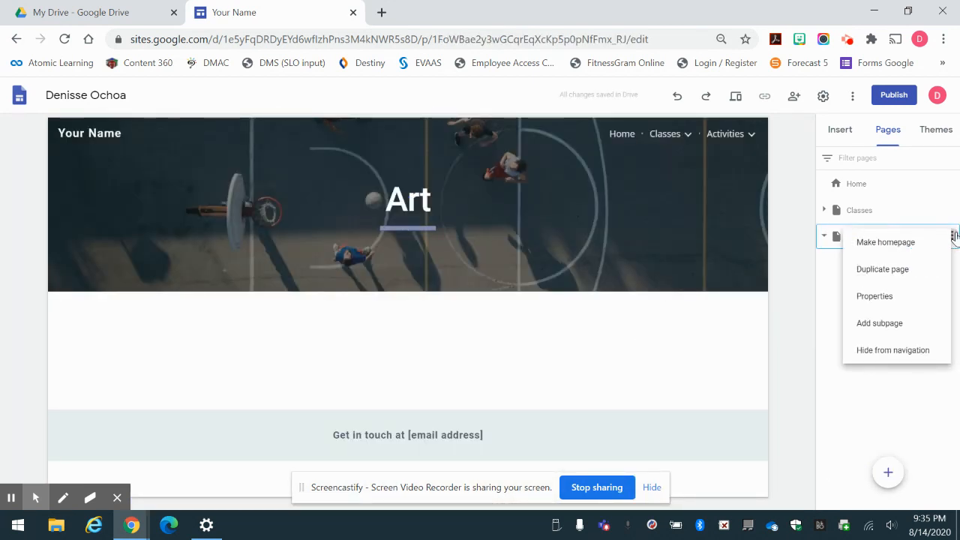
left_click(904, 332)
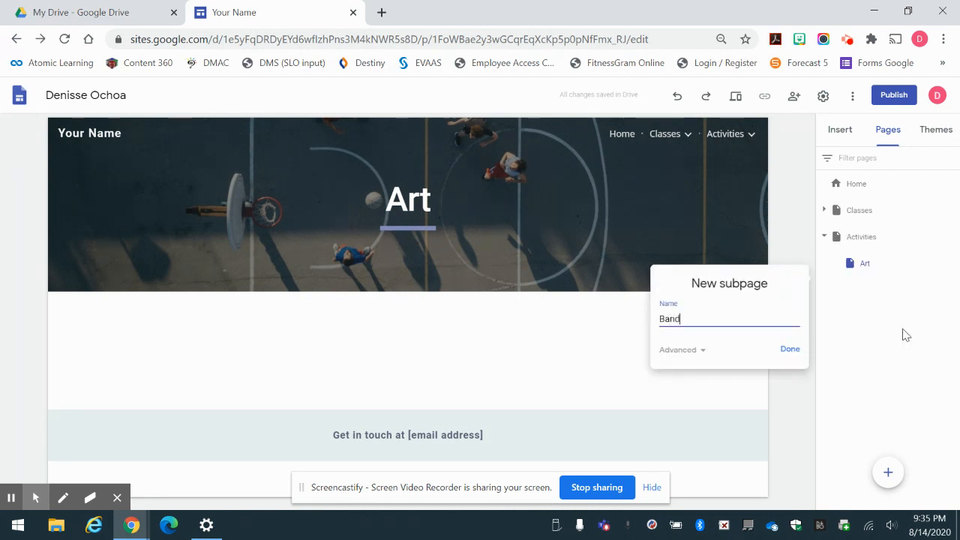
left_click(789, 349)
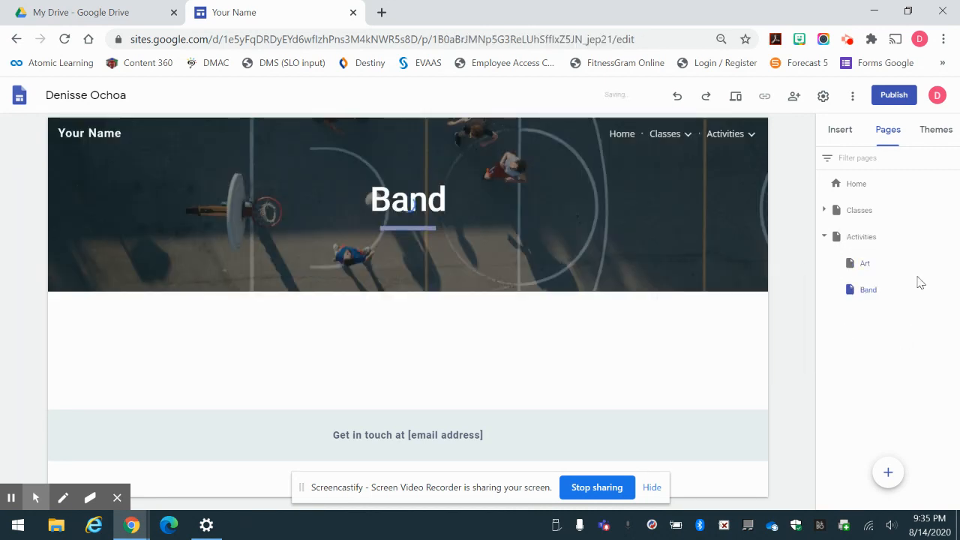
mouse_move(755, 146)
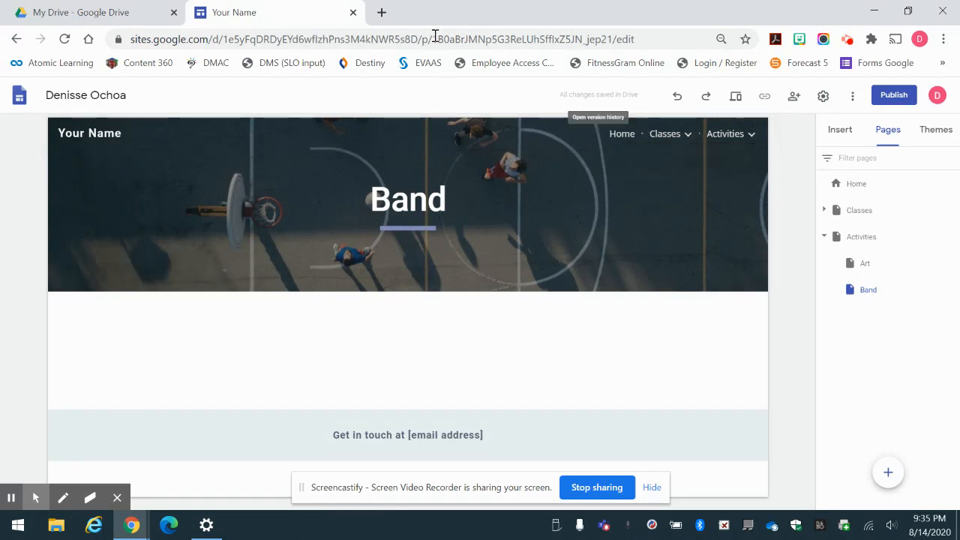
left_click(793, 98)
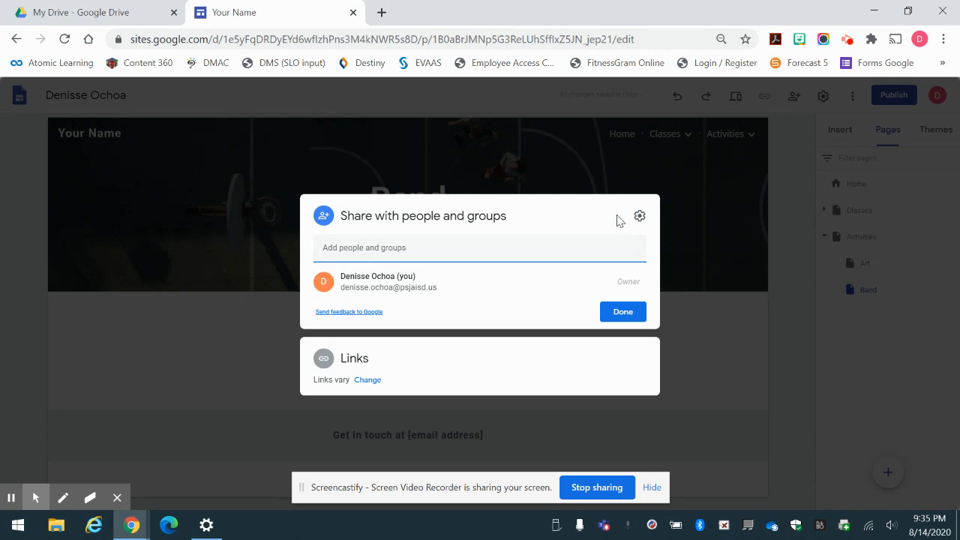
left_click(778, 369)
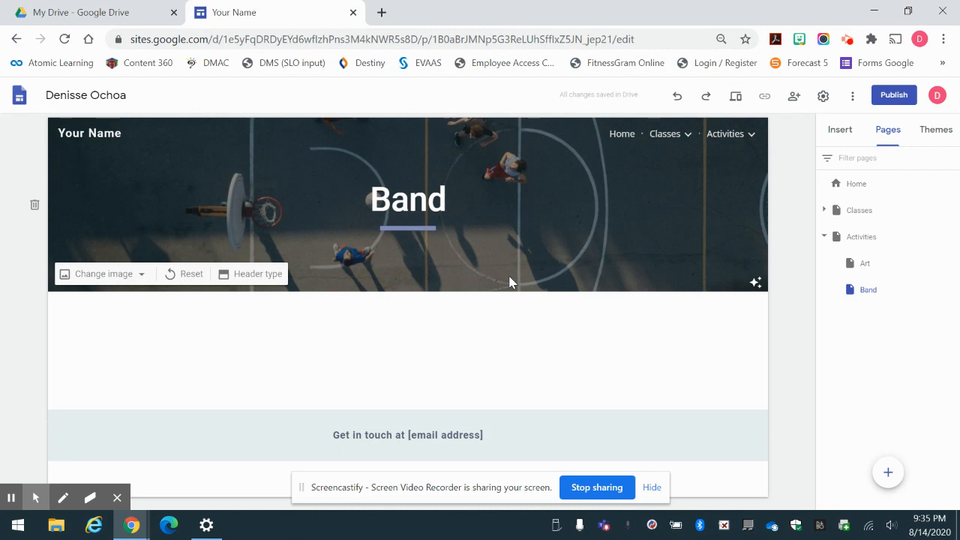
left_click(796, 96)
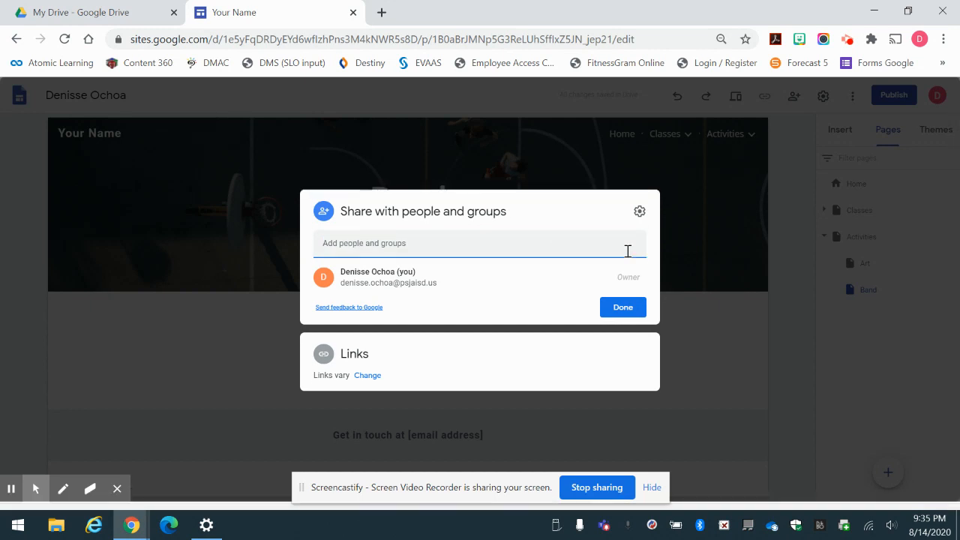
left_click(785, 321)
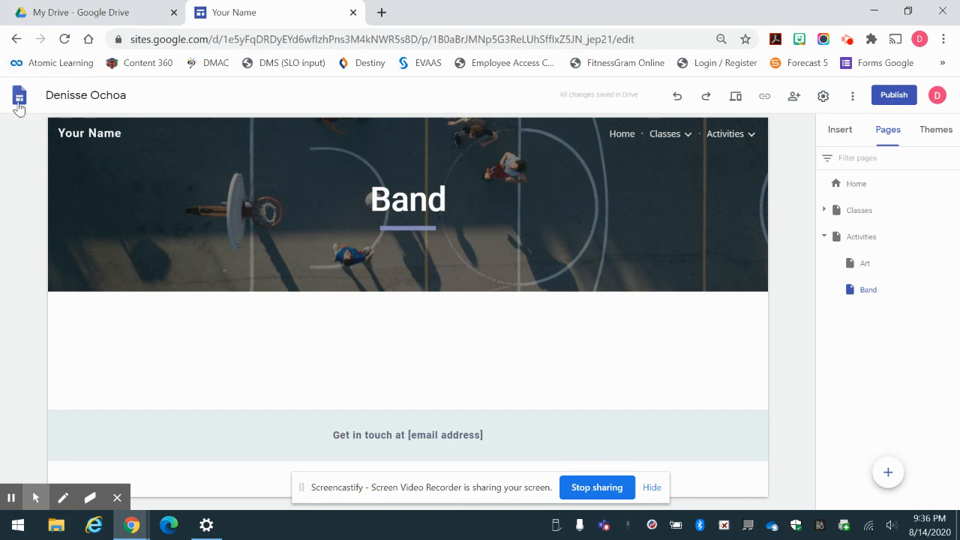
Return to the Google Sites home page, with the portfolio site listed first among recent sites.
left_click(18, 105)
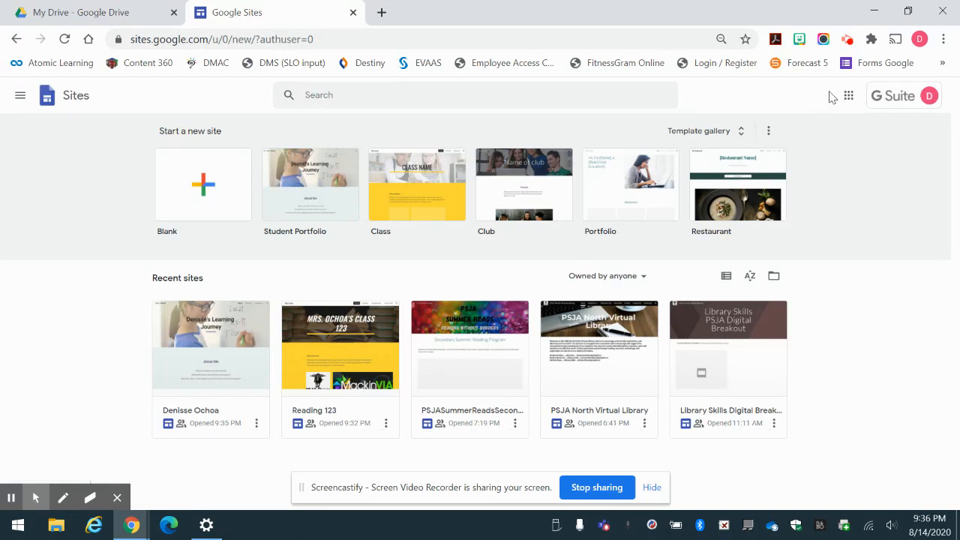
left_click(847, 42)
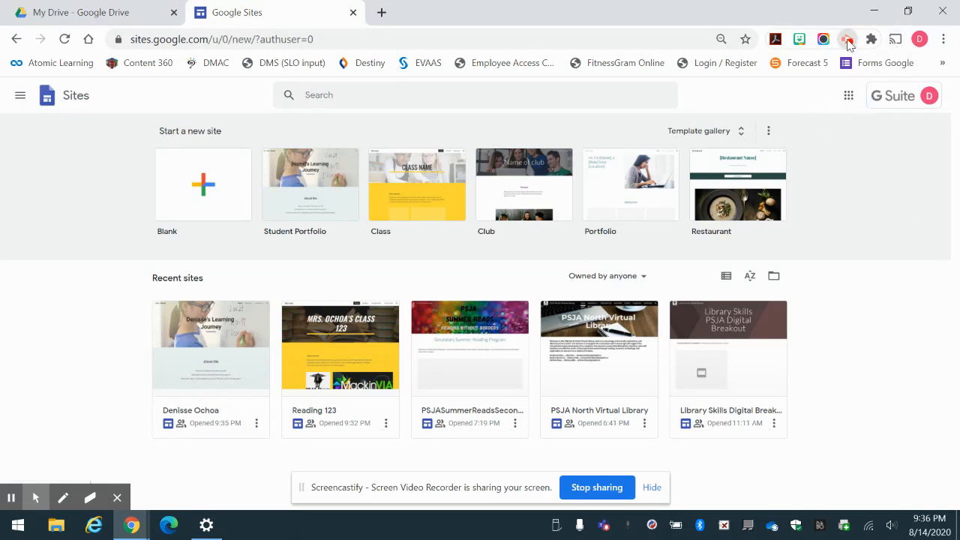